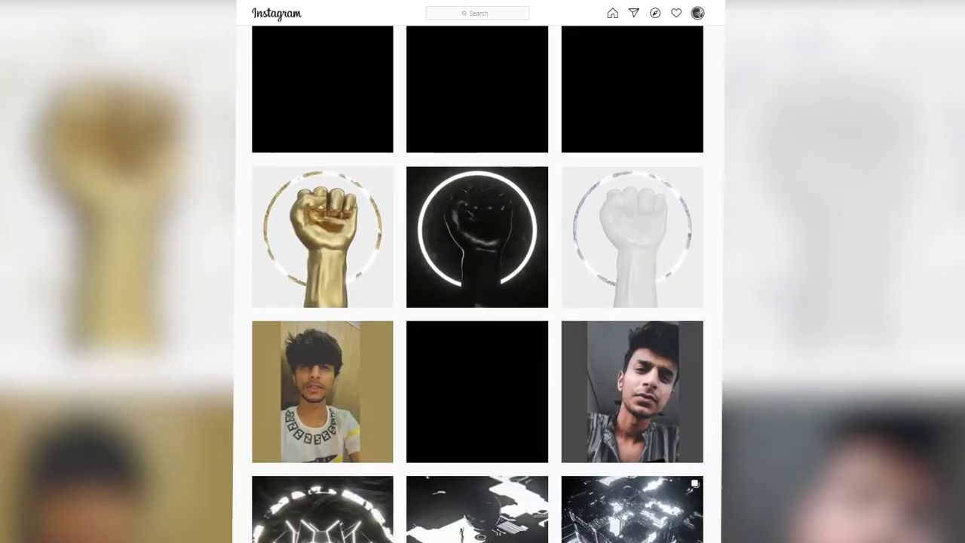
Browse the Instagram profile's posts and view the pink artwork of a crystal wrapped in a twisted metallic ring
scroll(477, 271, down, 10)
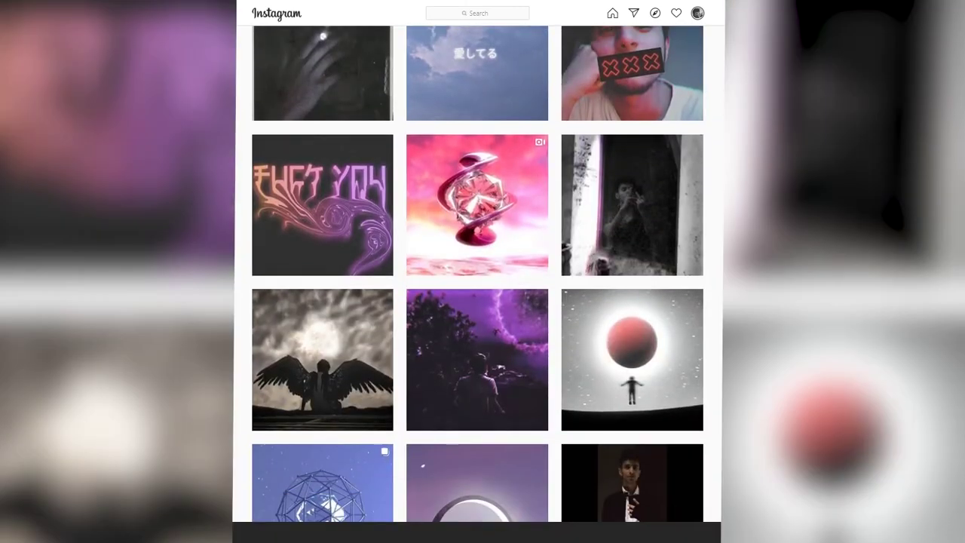
click(467, 260)
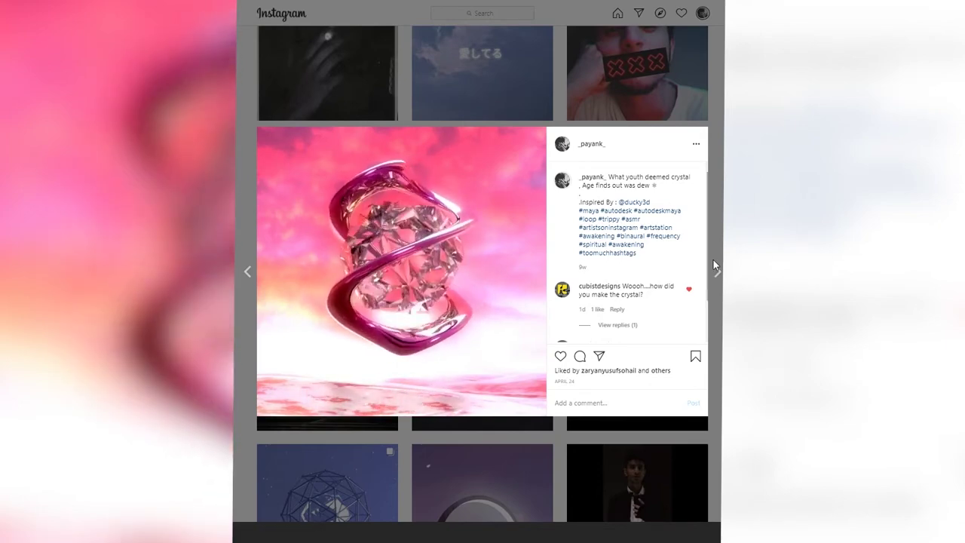
scroll(667, 268, down, 1)
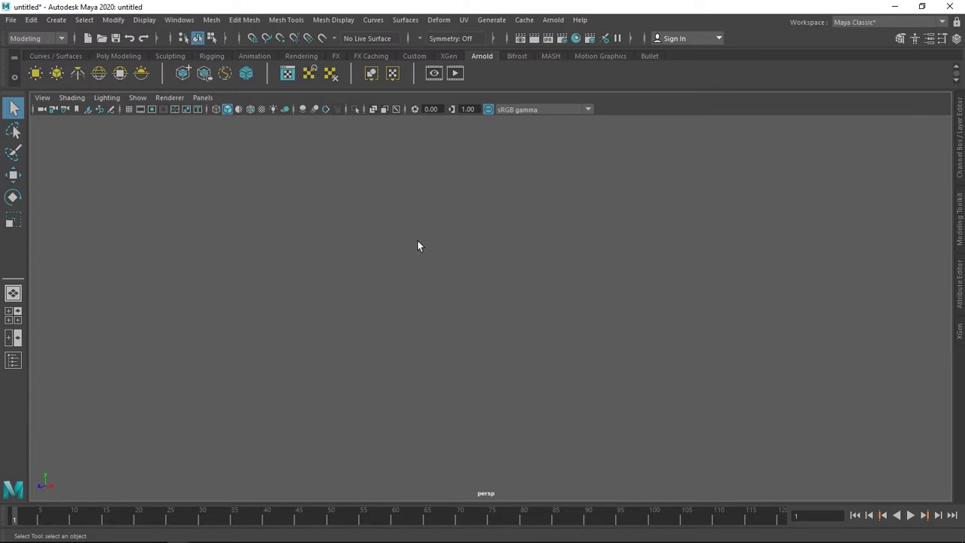
Create a polygon platonic solid in the empty scene, frame it and show its attributes
shift+right_drag(417, 240, 422, 301)
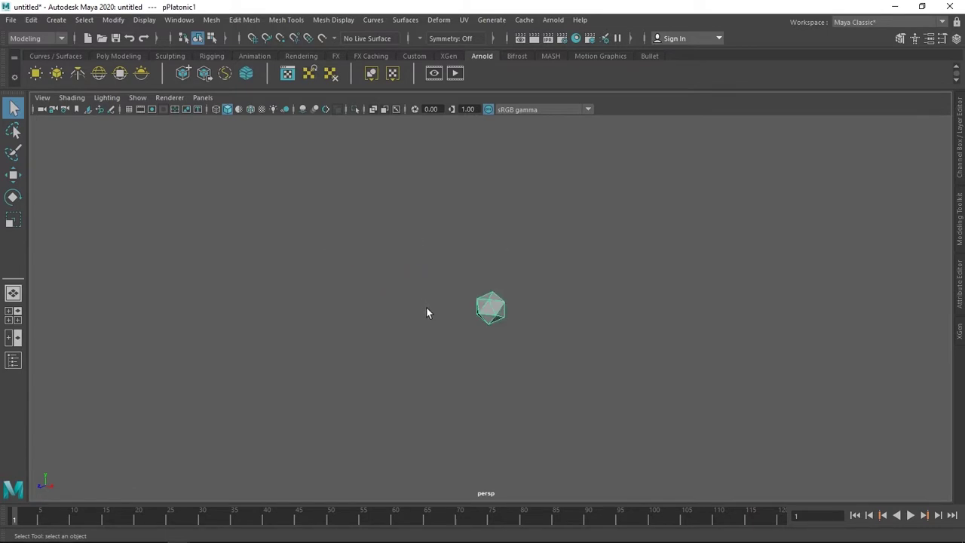
key(f)
click(958, 283)
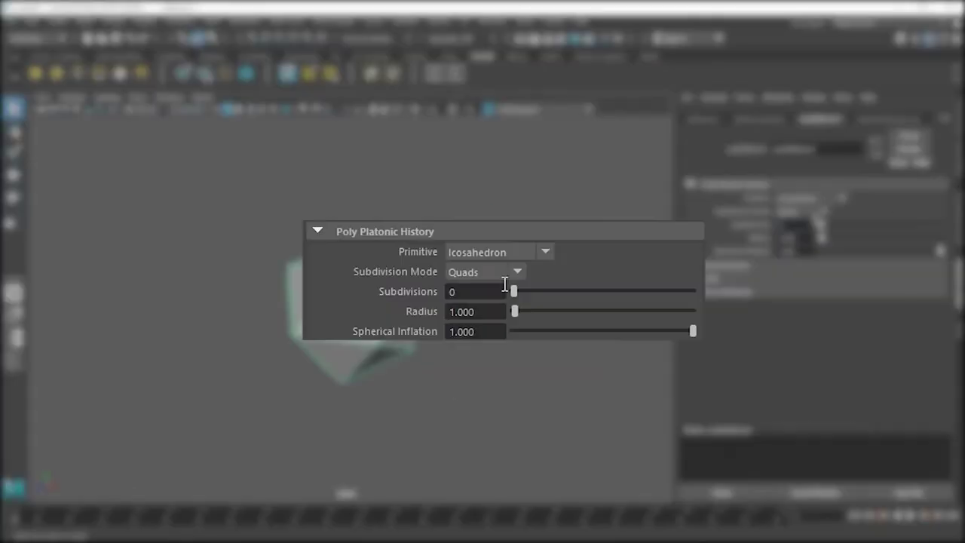
Set the platonic solid's subdivisions to 2 and its subdivision mode to Pie
double_click(504, 286)
text(2)
key(Return)
click(495, 272)
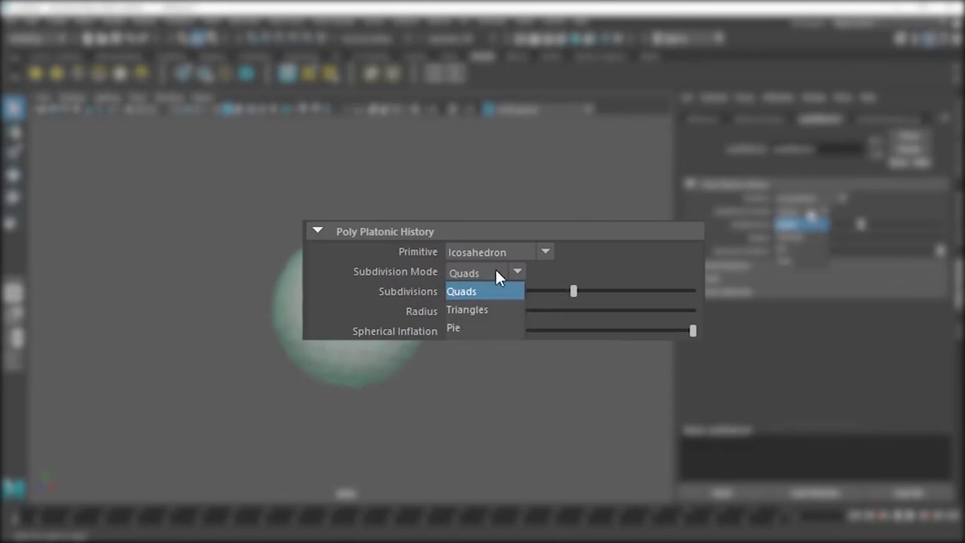
click(793, 250)
click(267, 341)
alt+right_drag(267, 341, 517, 333)
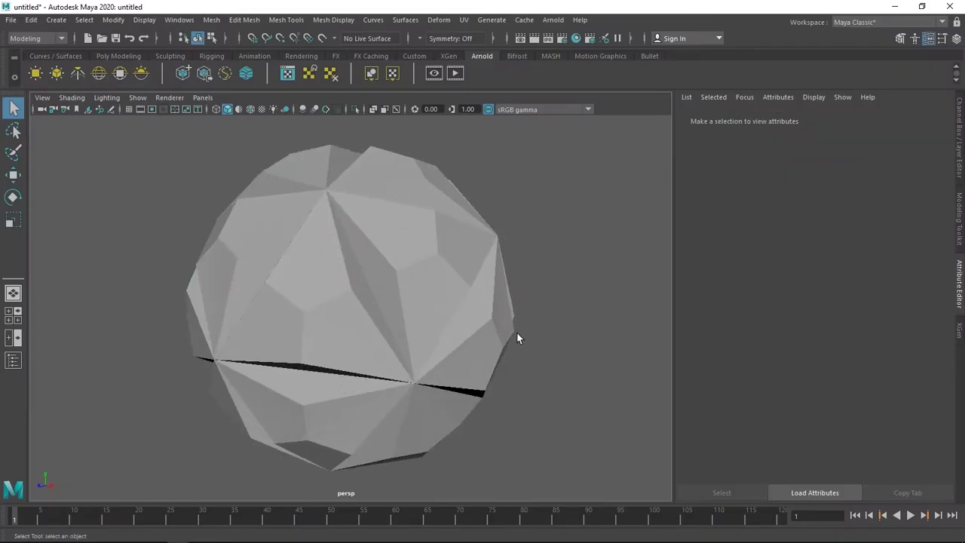
alt+drag(517, 338, 439, 337)
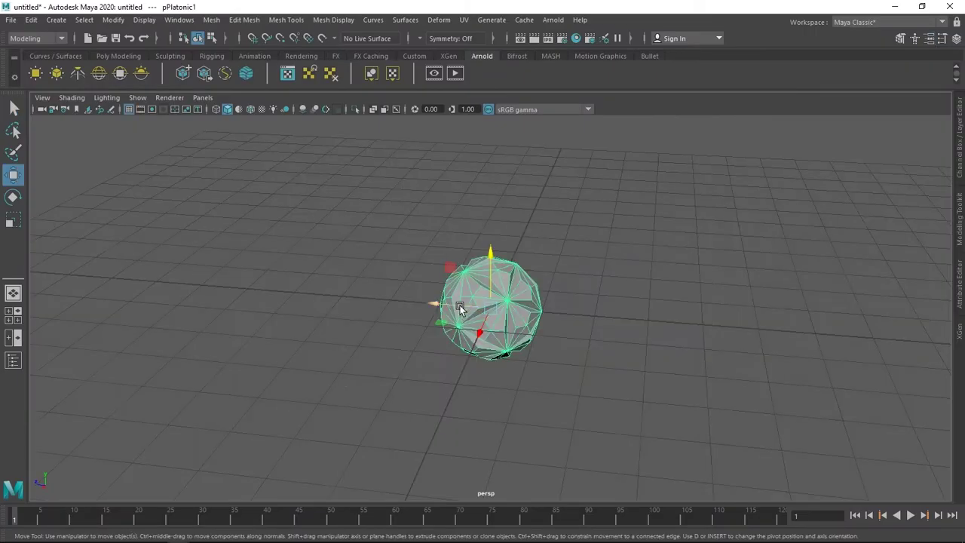
Move the faceted solid along the Z axis, well clear of the grid's centre
drag(435, 303, 2, 280)
alt+drag(417, 377, 468, 361)
click(498, 358)
Create a polygon torus at the grid's centre with a section radius of 0.2 and a radius of 2
key(q)
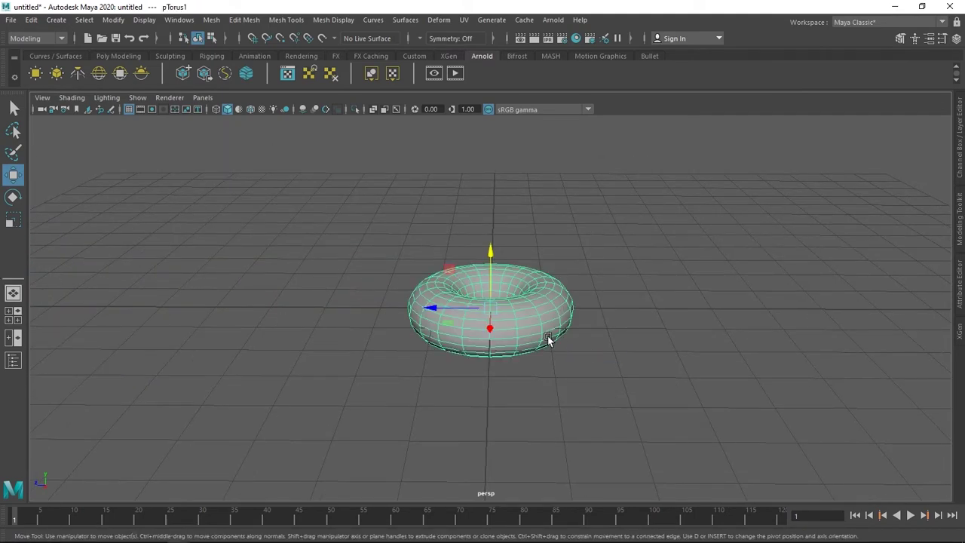
alt+drag(546, 350, 555, 368)
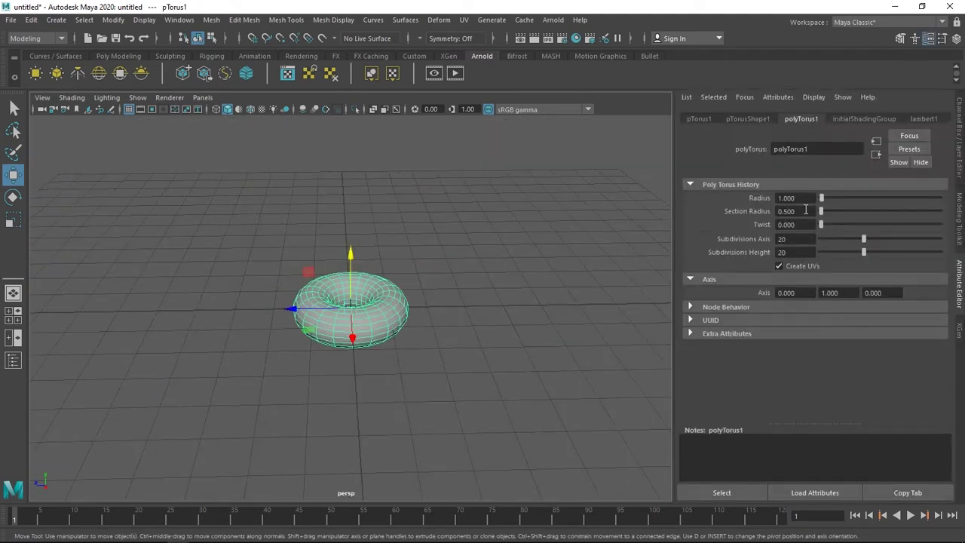
drag(806, 211, 740, 204)
text(0.2)
key(Return)
drag(819, 198, 748, 196)
text(2)
key(Return)
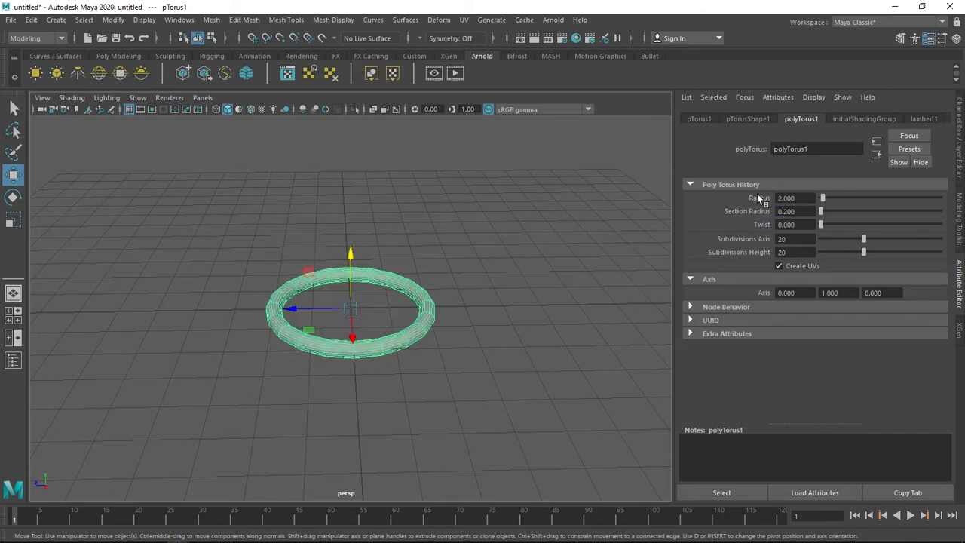
Set the torus's axis subdivisions to 160 and its height subdivisions to 30
drag(811, 238, 753, 239)
text(160)
key(Return)
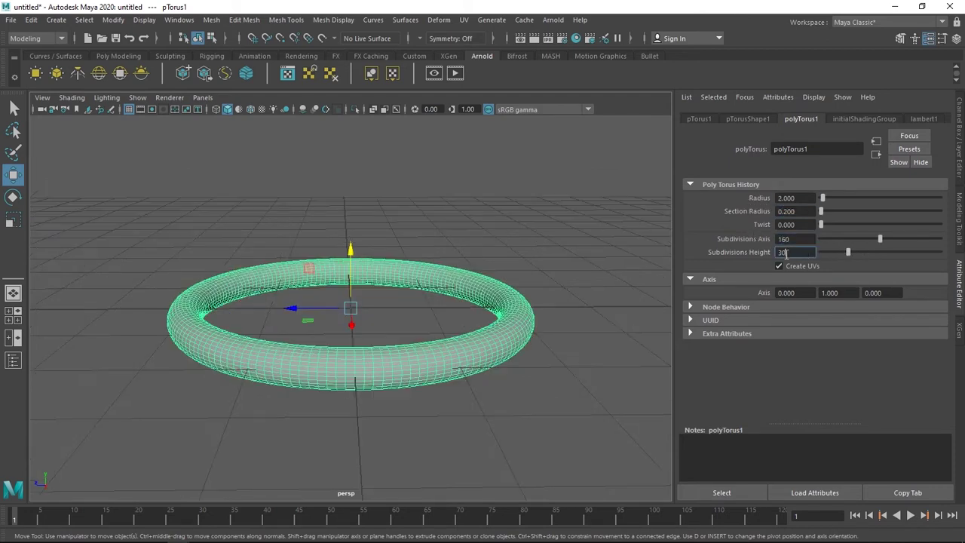
click(960, 300)
alt+drag(759, 306, 635, 334)
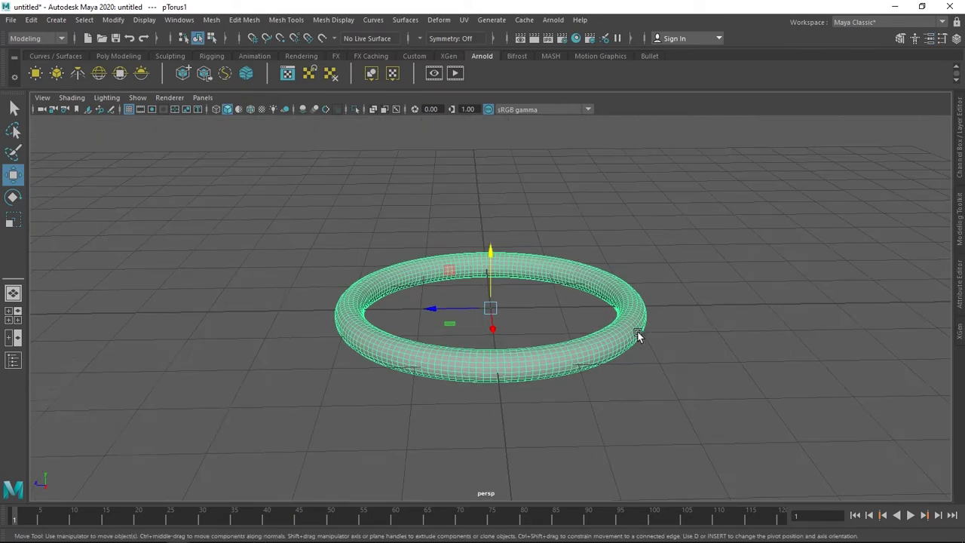
Apply a nonlinear Twist deformer to the torus
click(438, 20)
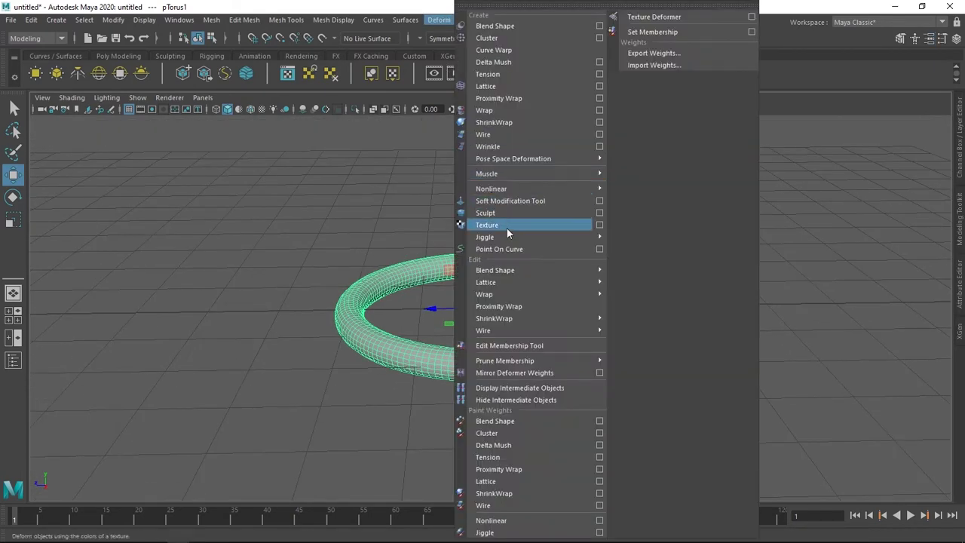
mouse_move(527, 189)
click(637, 237)
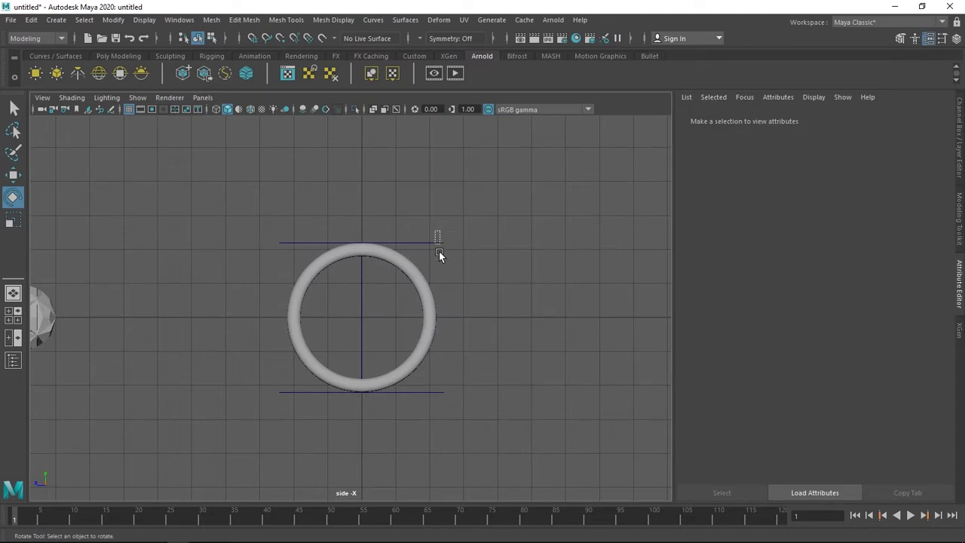
Select the twist handle around the upright torus and set the deformer's start angle to 360
click(438, 252)
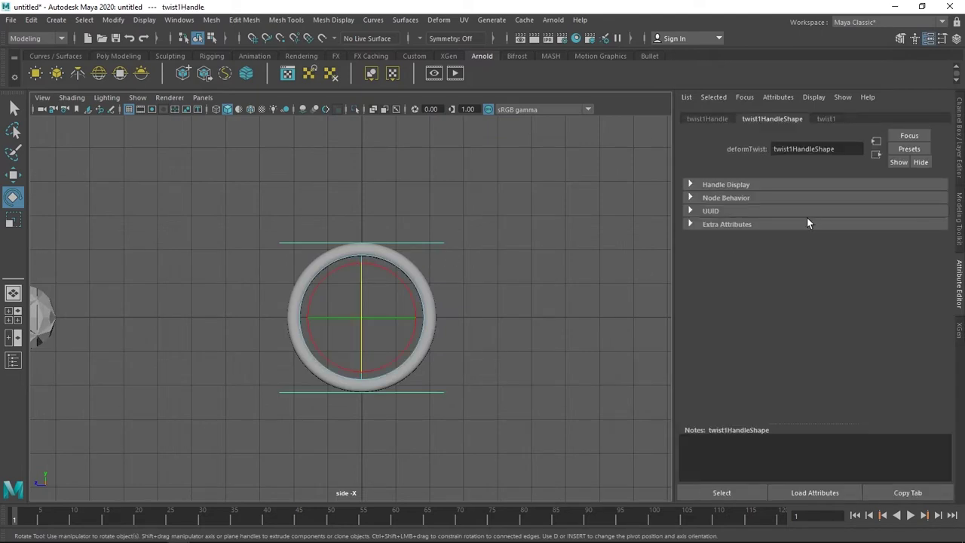
click(825, 119)
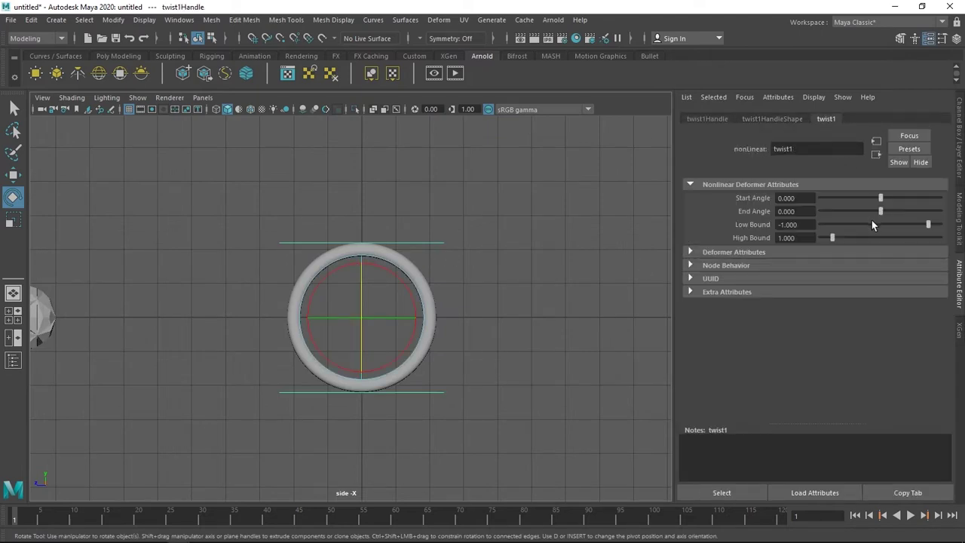
key(q)
drag(880, 199, 942, 199)
drag(805, 198, 726, 195)
text(360)
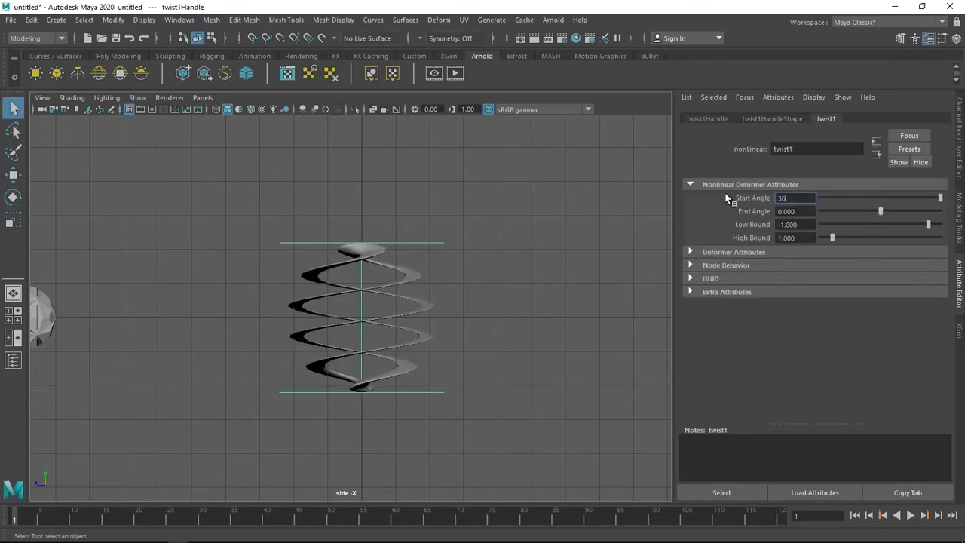
key(Return)
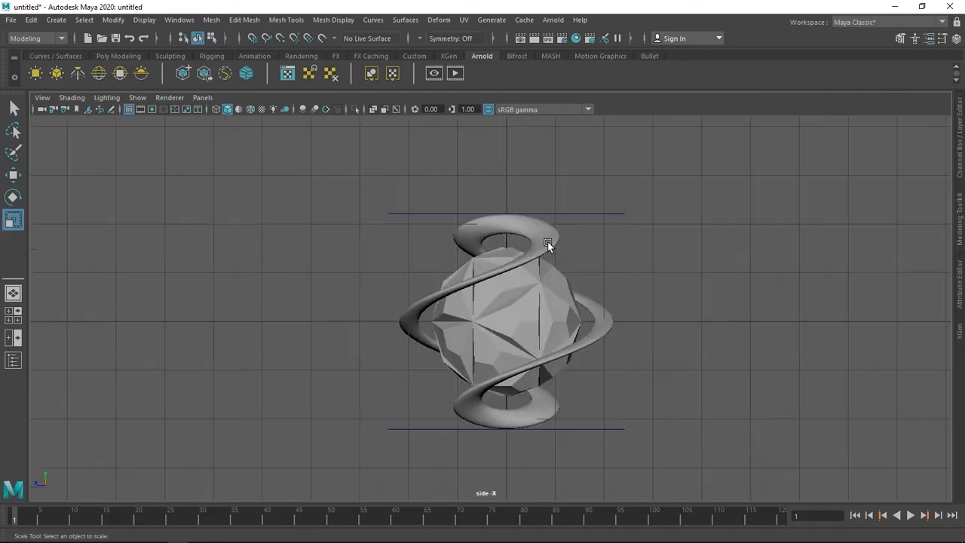
Delete the construction history of the twisted torus
click(547, 241)
click(31, 19)
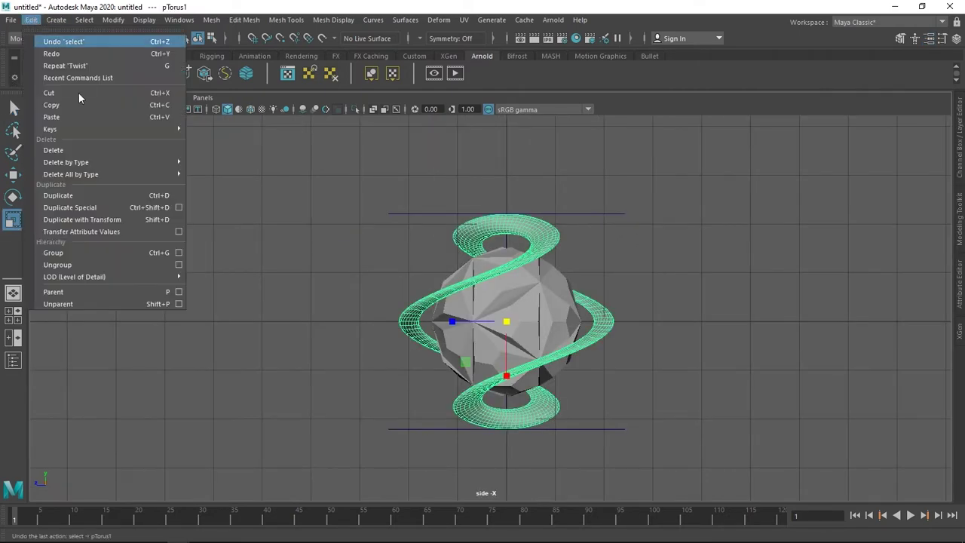
mouse_move(140, 162)
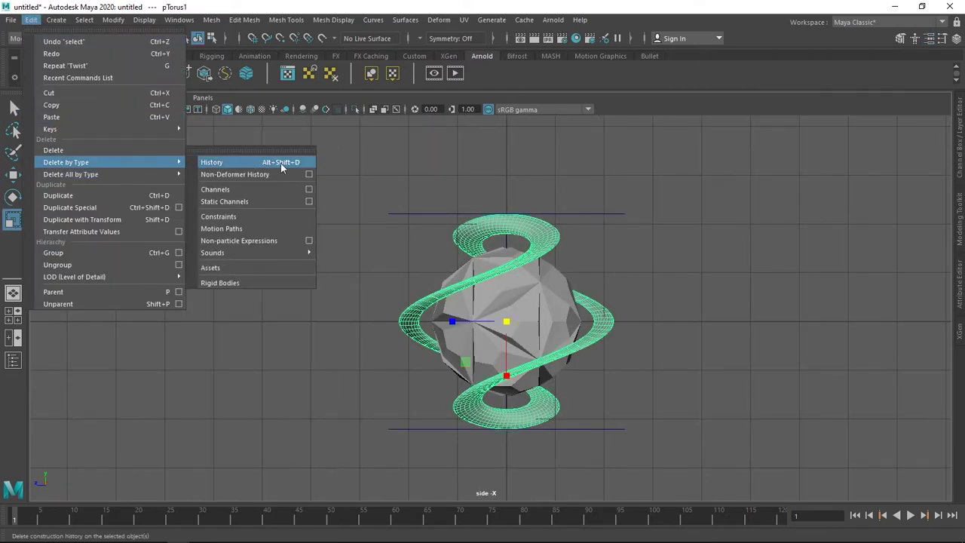
click(283, 166)
click(368, 352)
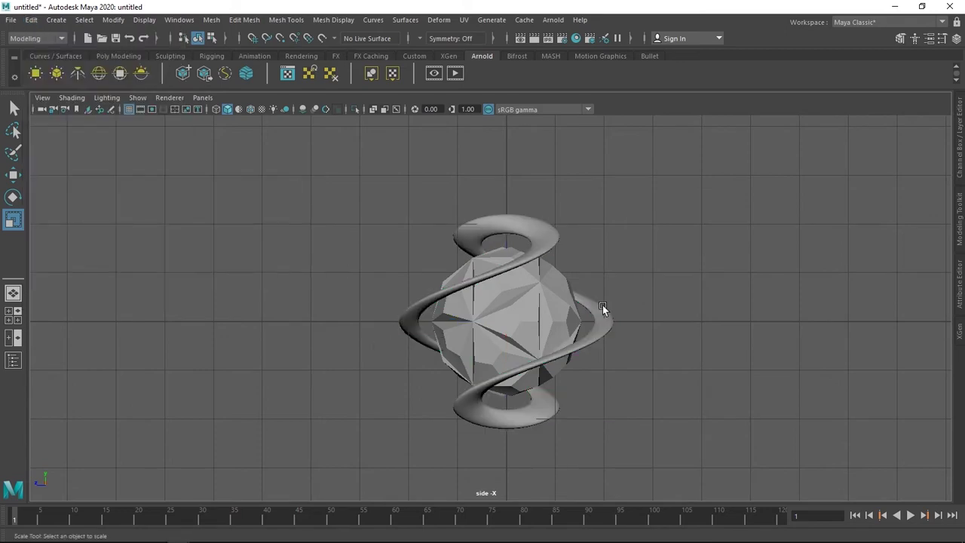
Create a large polygon plane as ground and lower it beneath the crystal and twisted ring
click(554, 341)
shift+right_drag(352, 327, 390, 301)
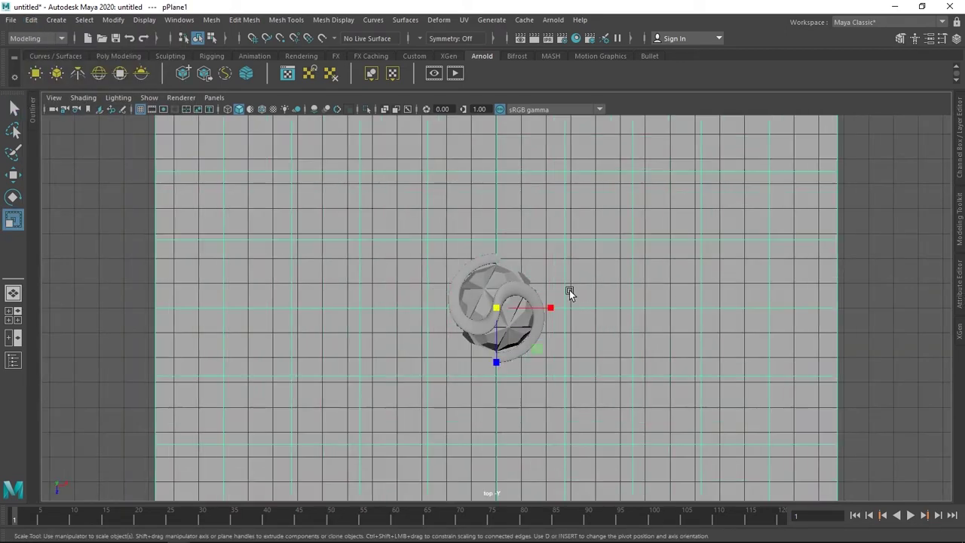
key(space)
key(space)
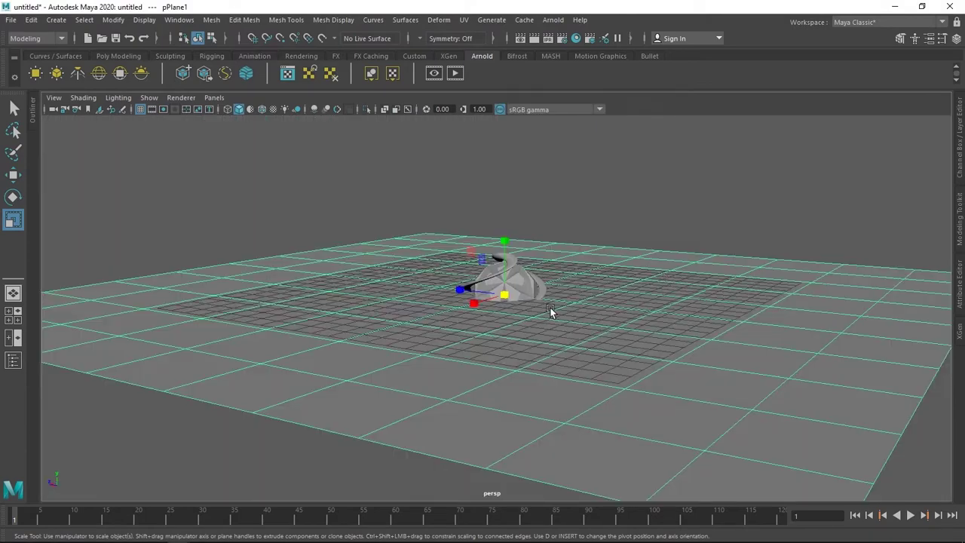
key(w)
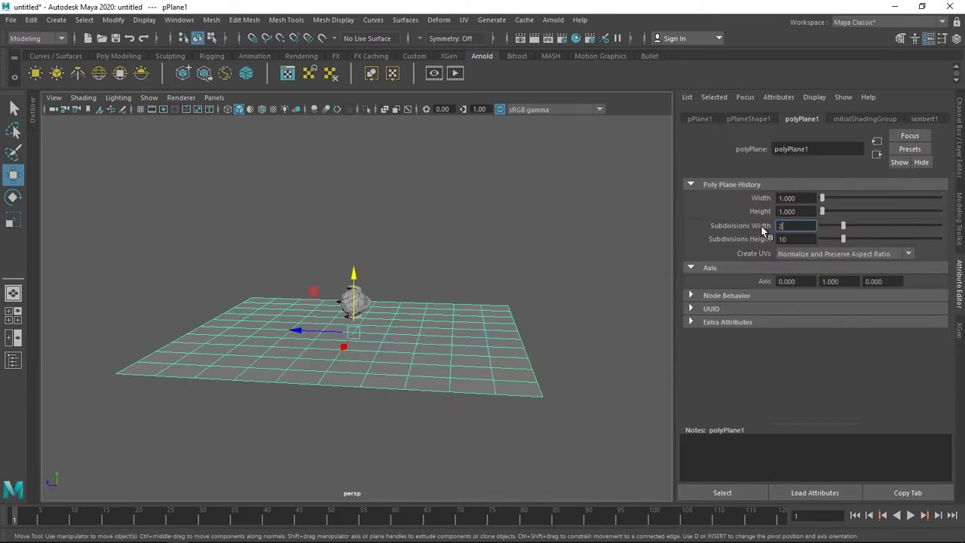
Set the ground plane's width and height subdivisions to 20 each
text(0)
key(Return)
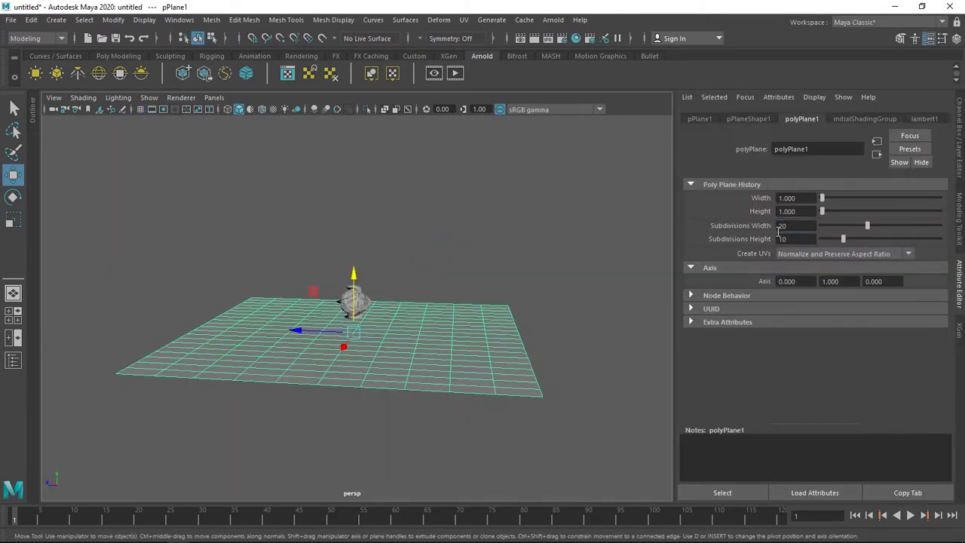
drag(804, 238, 780, 240)
text(20)
key(Return)
key(ctrl+a)
Apply a Texture deformer to the ground plane and show the deformer's attributes
click(439, 20)
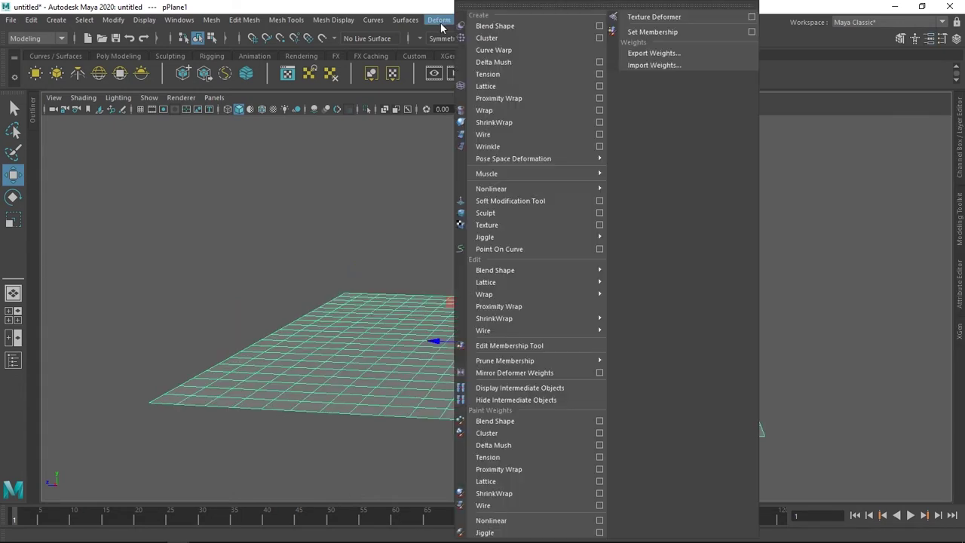
click(486, 225)
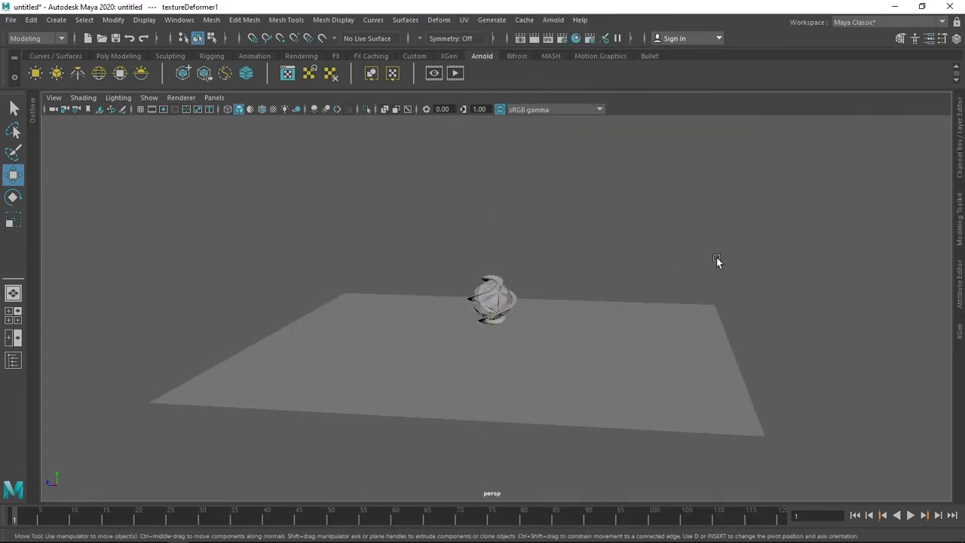
click(960, 291)
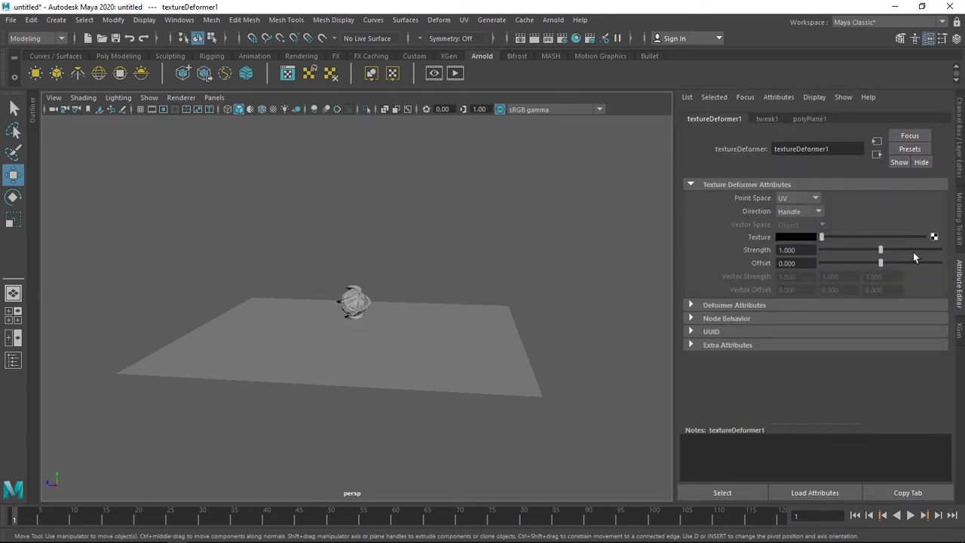
Map a Fractal texture to the ground plane's texture deformer and check the rippled surface
click(934, 237)
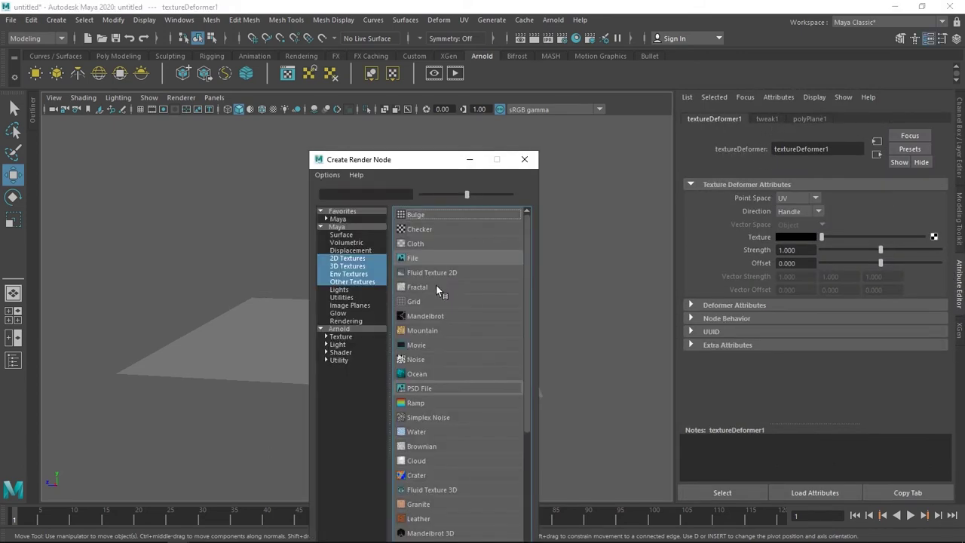
click(436, 287)
alt+drag(458, 310, 428, 362)
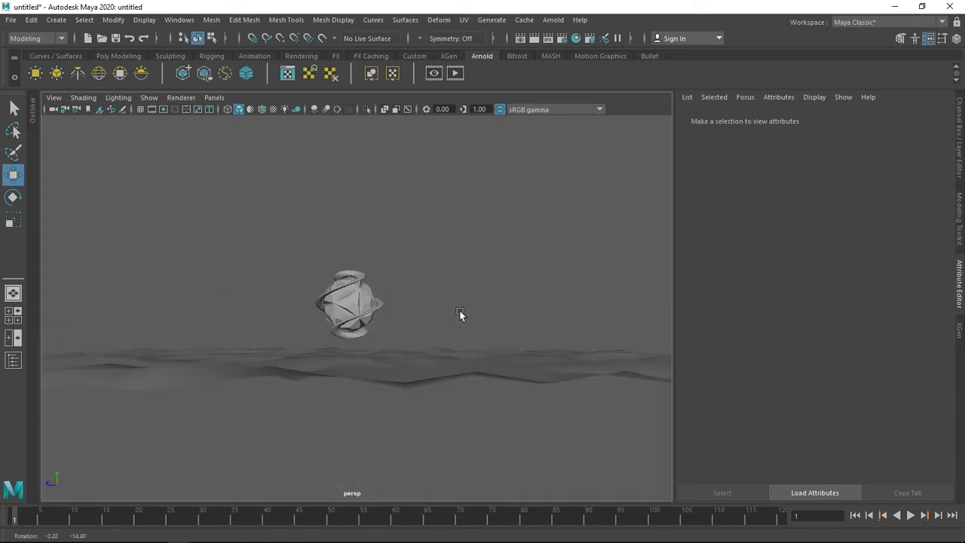
click(427, 357)
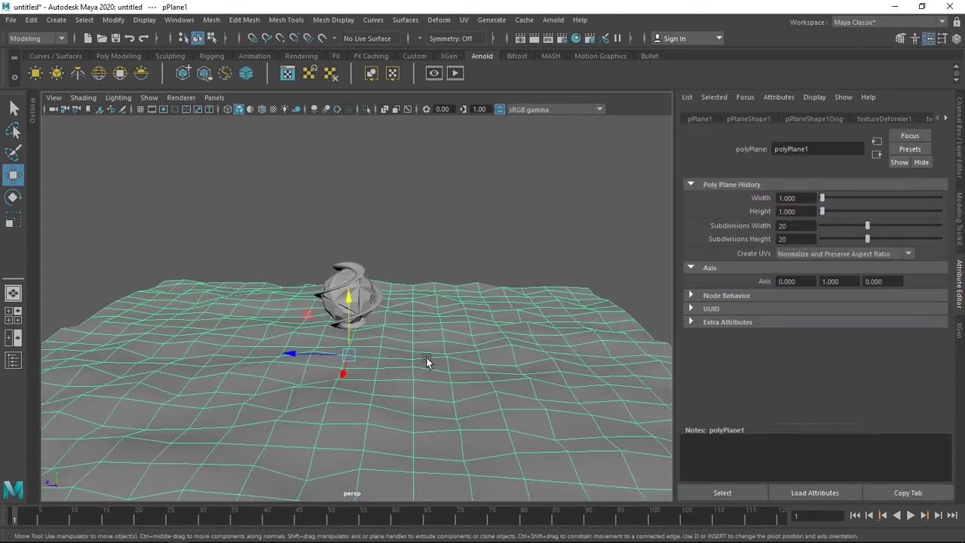
click(498, 269)
alt+drag(498, 269, 478, 340)
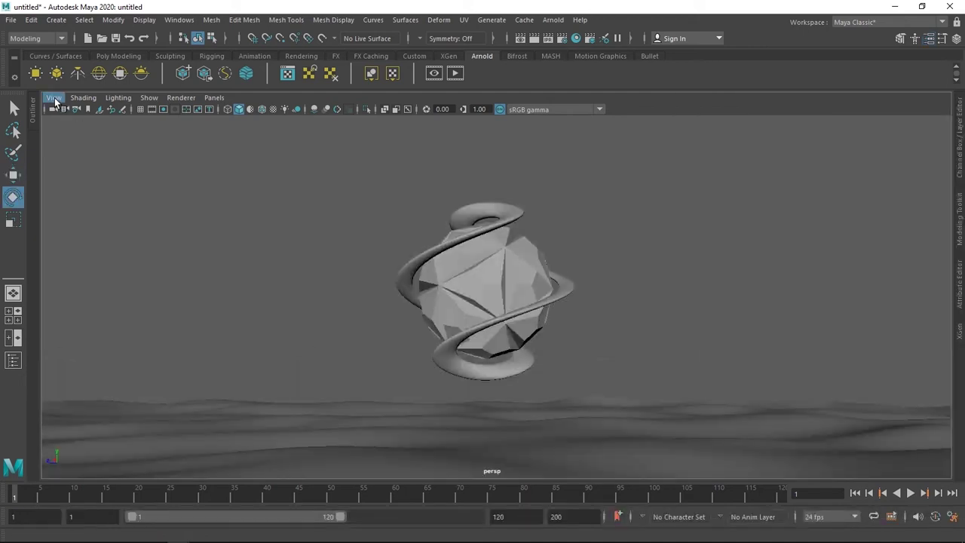
Create a new camera from the current perspective view and select it
click(55, 99)
click(78, 145)
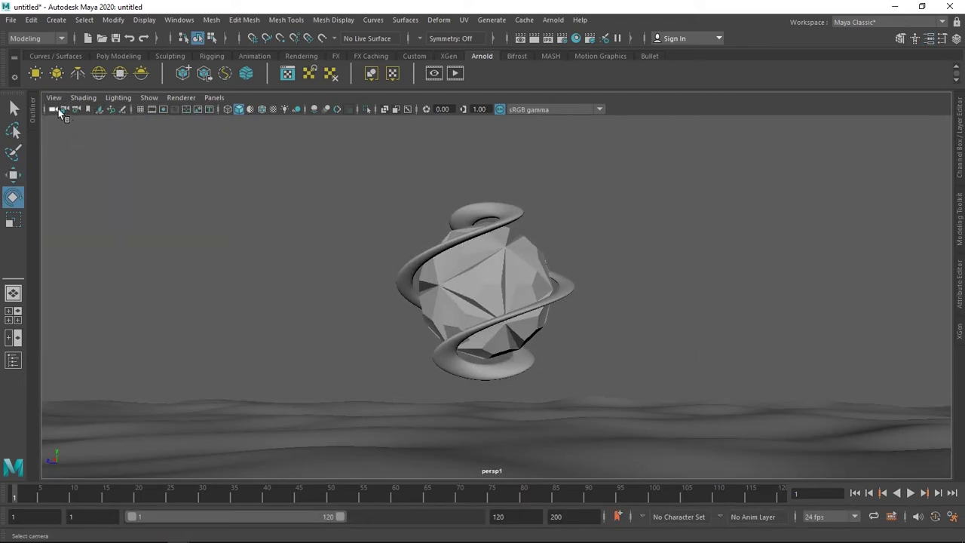
click(61, 111)
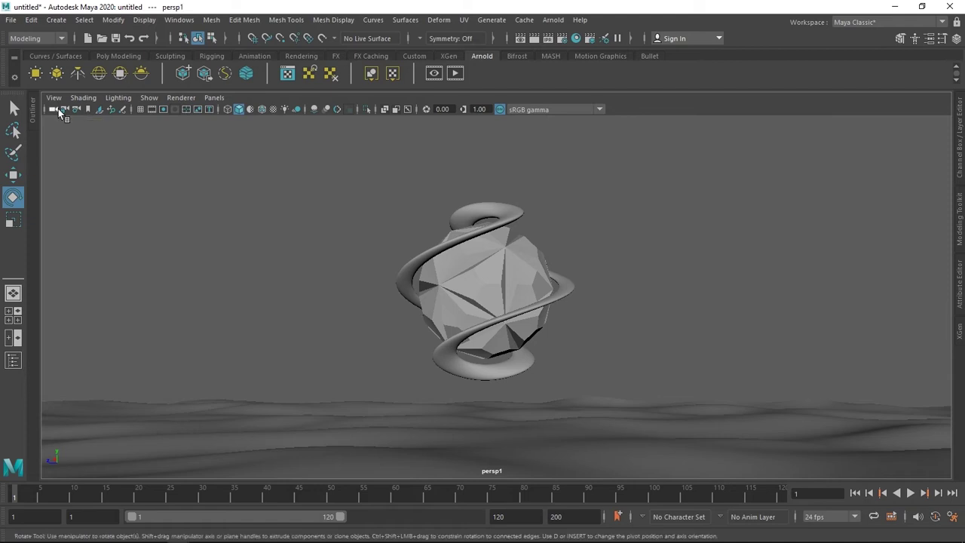
Set the new camera's rotation to 0 so that it faces the crystal straight on
click(960, 294)
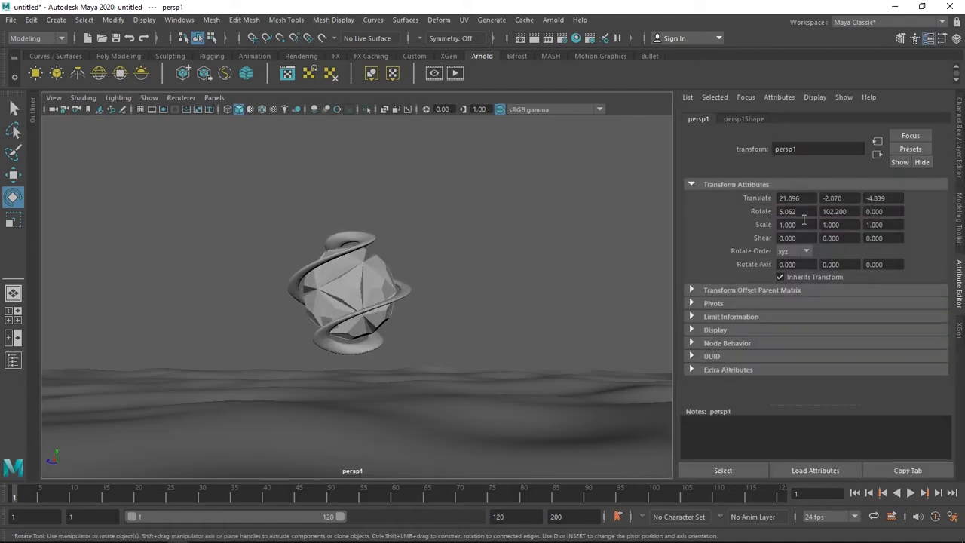
drag(804, 211, 762, 202)
text(0)
key(Return)
Set the new camera's focal length to 80
drag(802, 270, 743, 261)
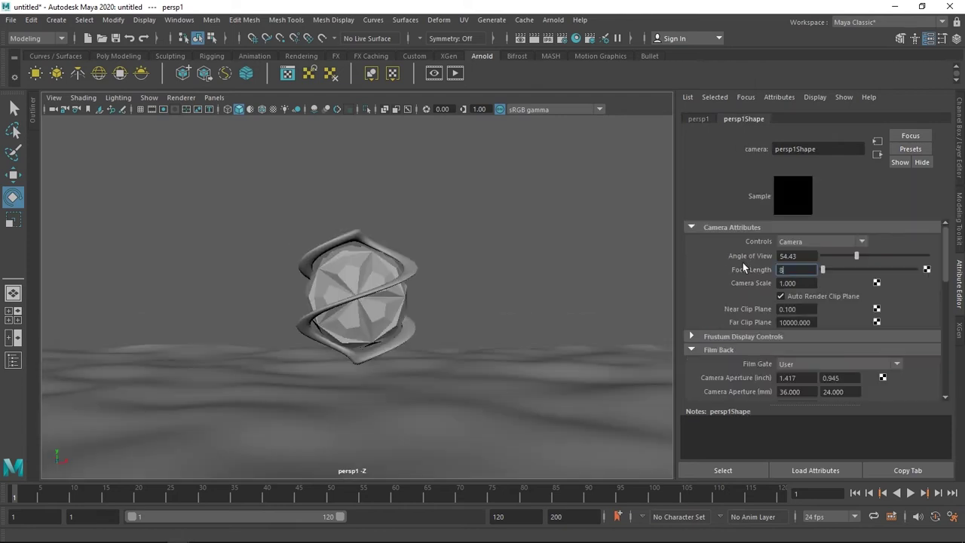
text(80)
key(Return)
click(959, 295)
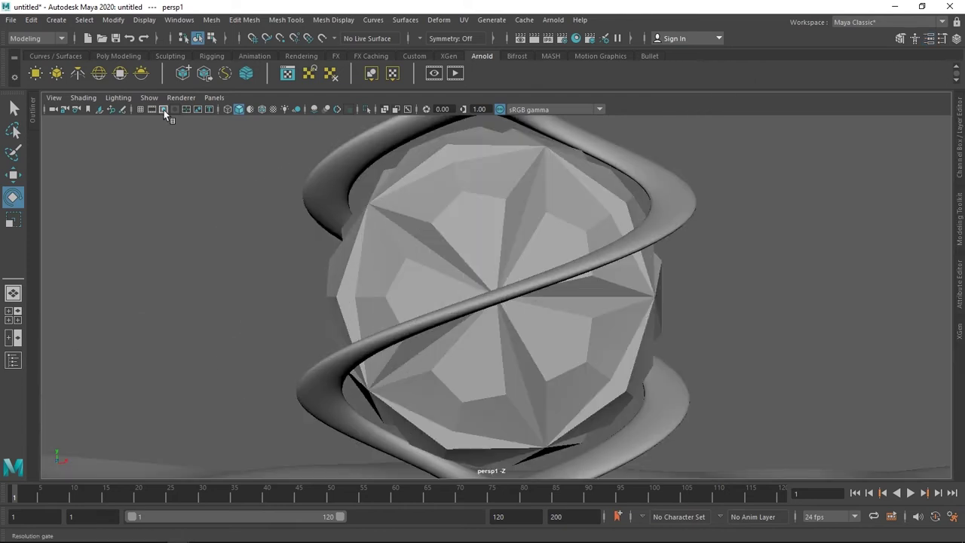
Show the camera's resolution gate and use the 1k_Square image size preset in the render settings
click(163, 109)
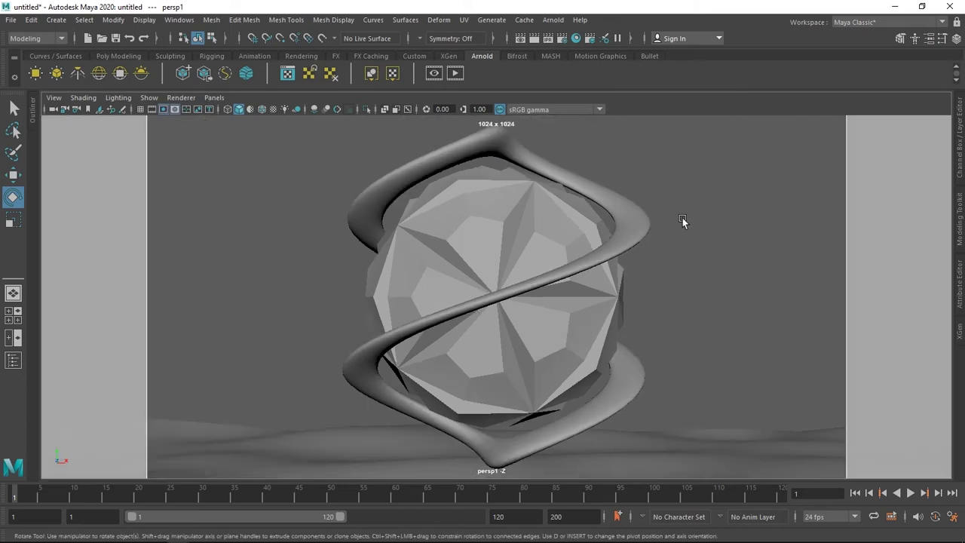
scroll(682, 218, down, 3)
click(566, 39)
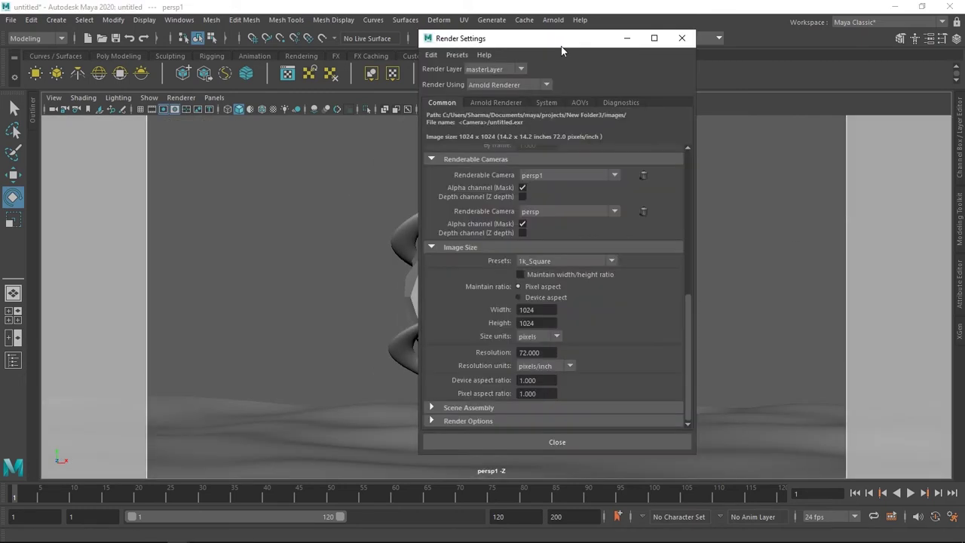
click(586, 260)
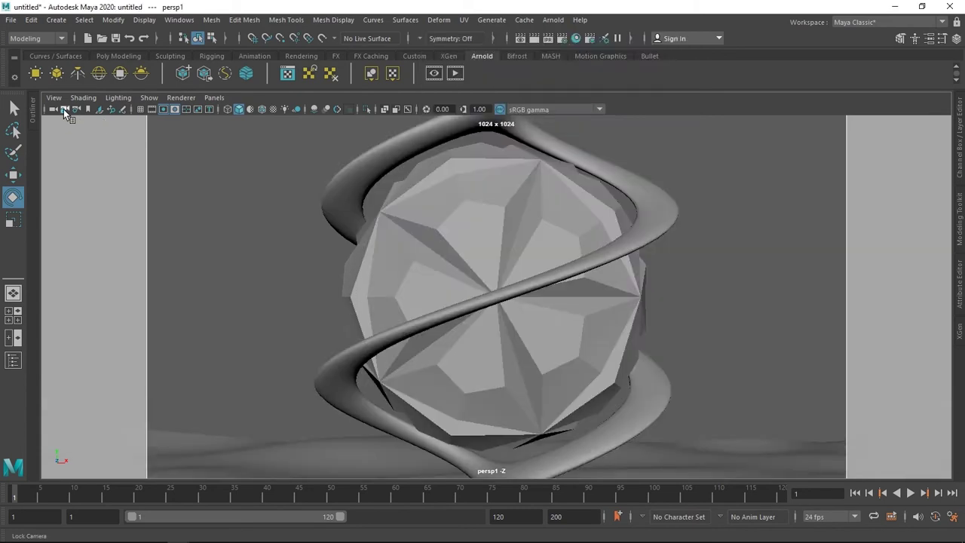
Lock the persp1 camera and switch the viewport back to the persp camera
click(52, 109)
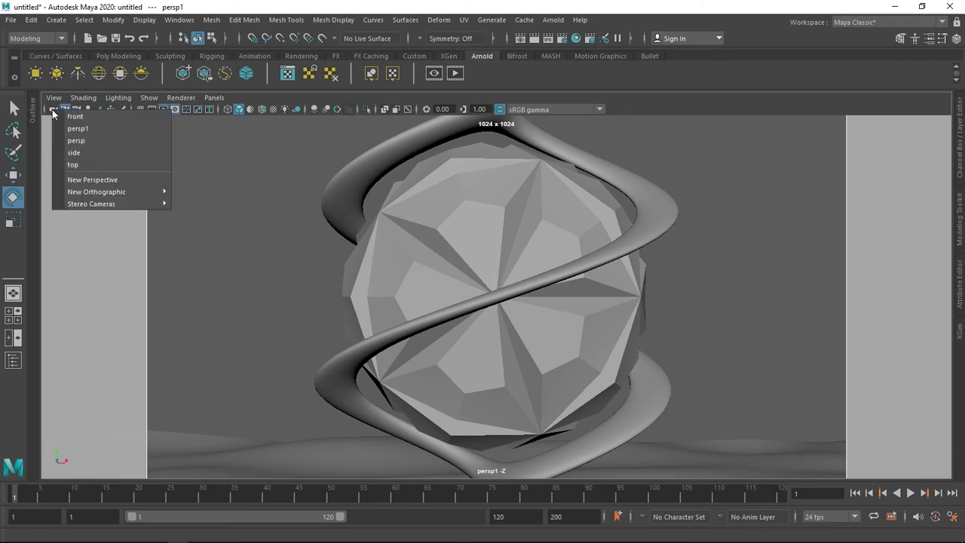
click(68, 140)
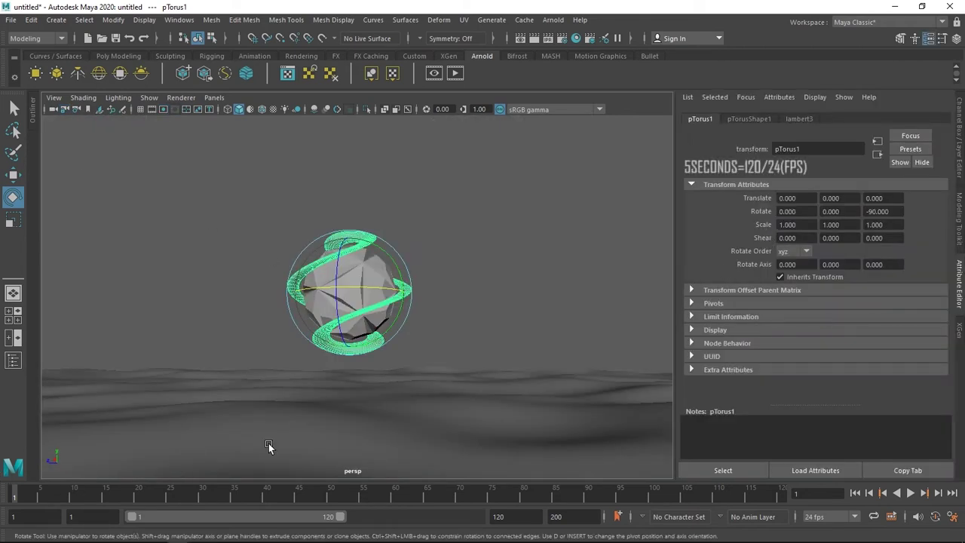
Key the twisted torus's X rotation at 0 on frame 1 and at -360 at the end of the timeline
right_click(806, 211)
click(814, 226)
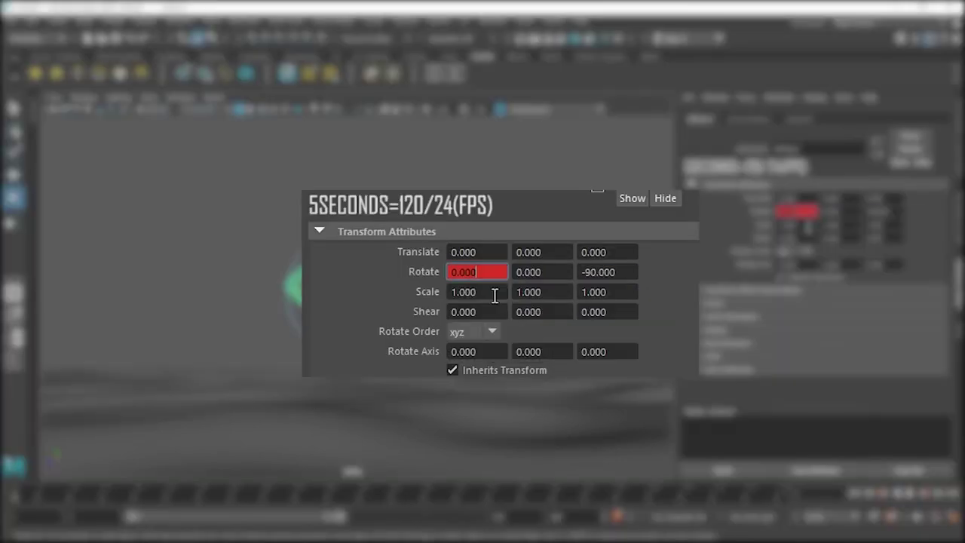
click(785, 494)
drag(799, 211, 765, 206)
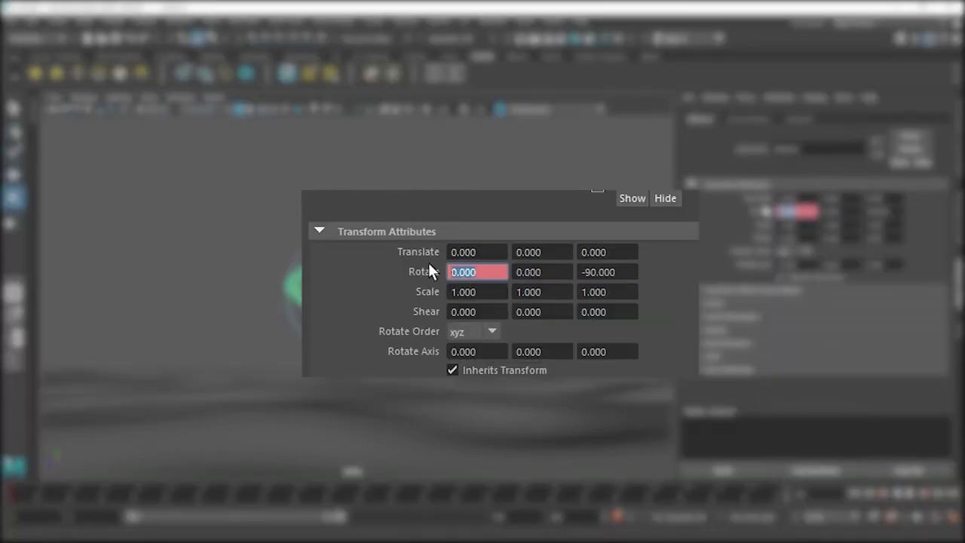
text(-360)
key(Return)
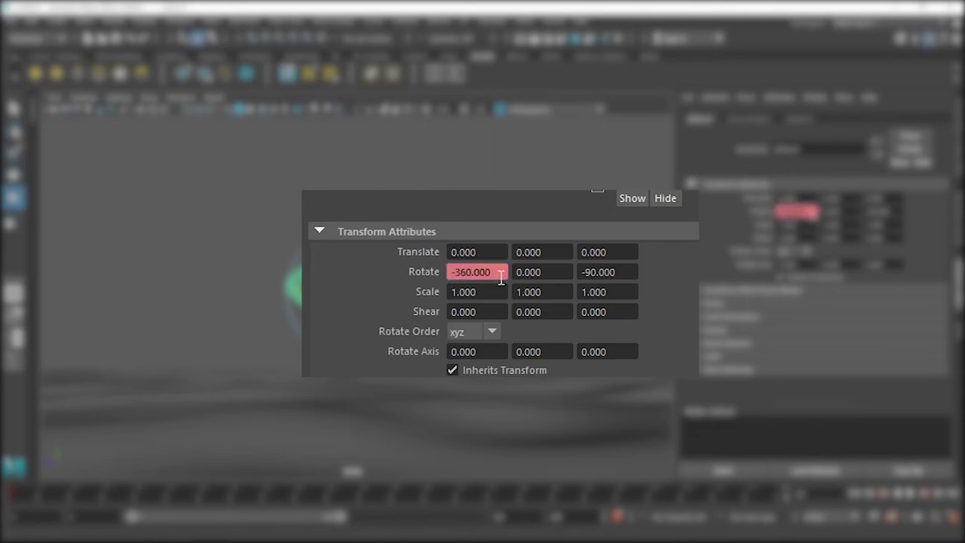
right_click(500, 279)
click(516, 304)
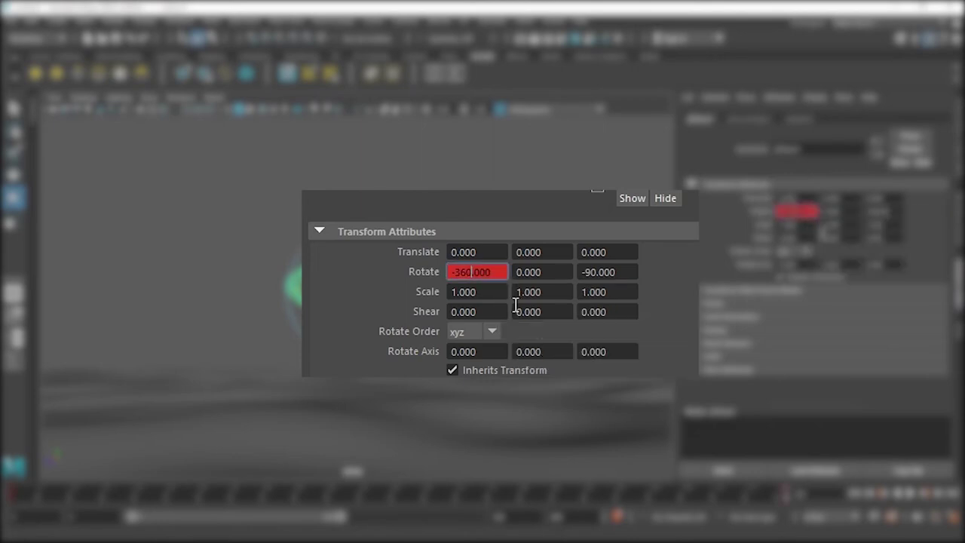
Play the torus rotation from the first frame to check its motion
click(855, 494)
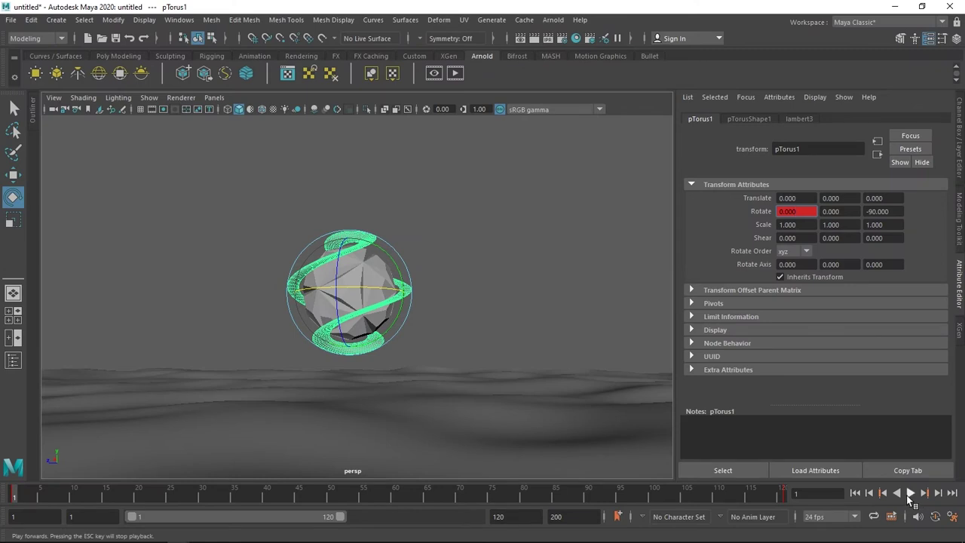
click(909, 497)
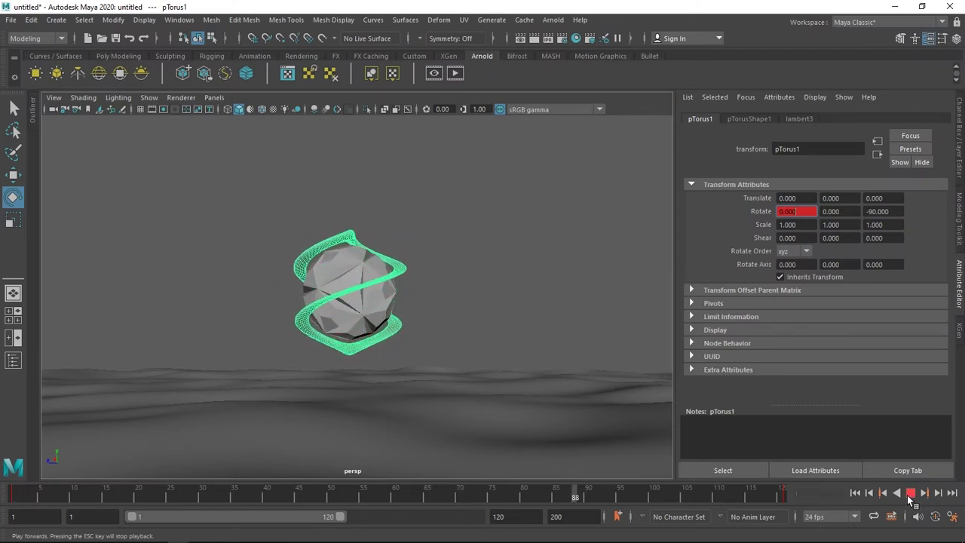
click(909, 494)
Give the torus's rotation curve linear tangents in the Graph Editor
click(179, 20)
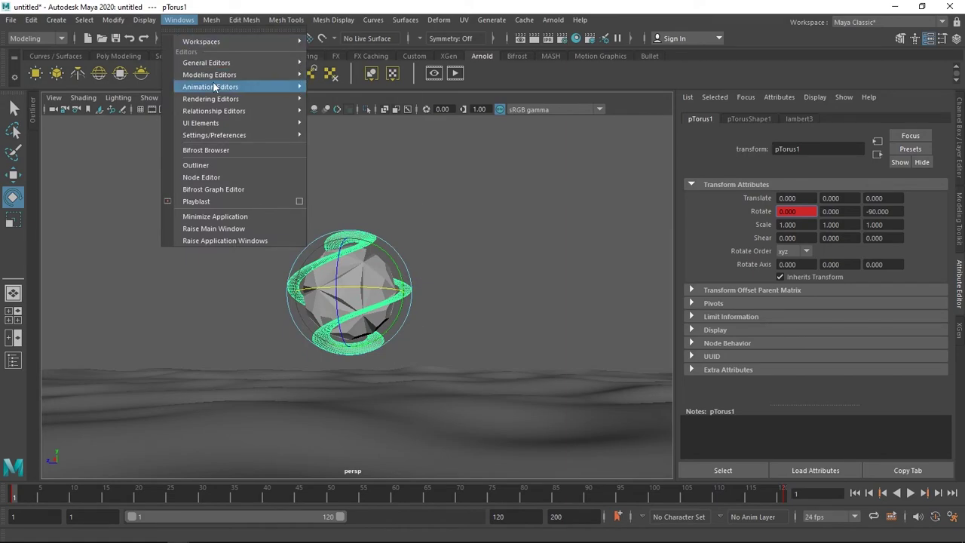
mouse_move(226, 87)
click(402, 86)
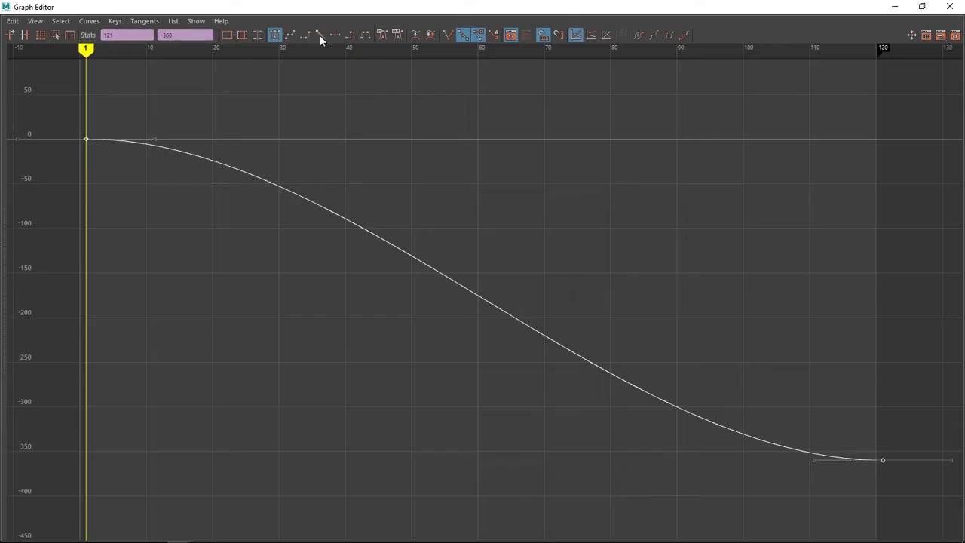
click(320, 36)
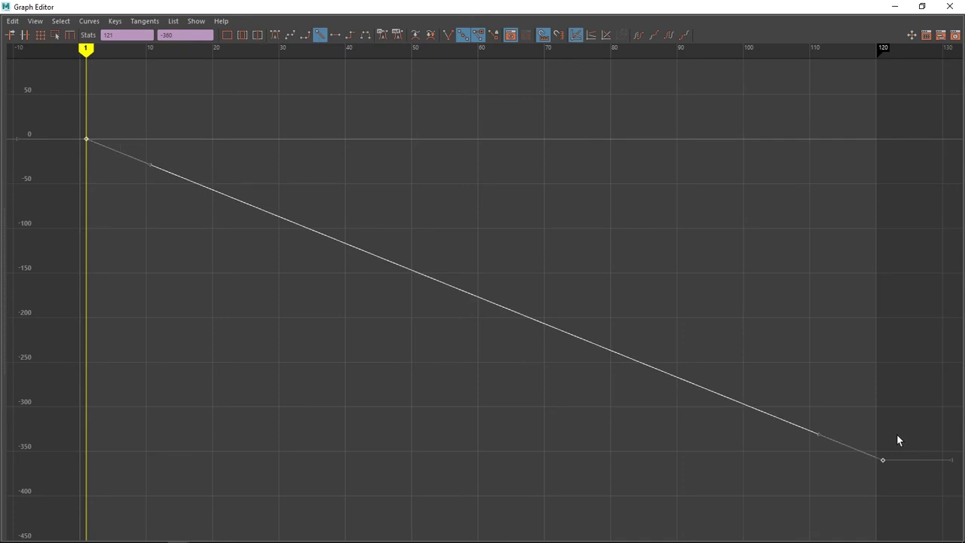
click(949, 6)
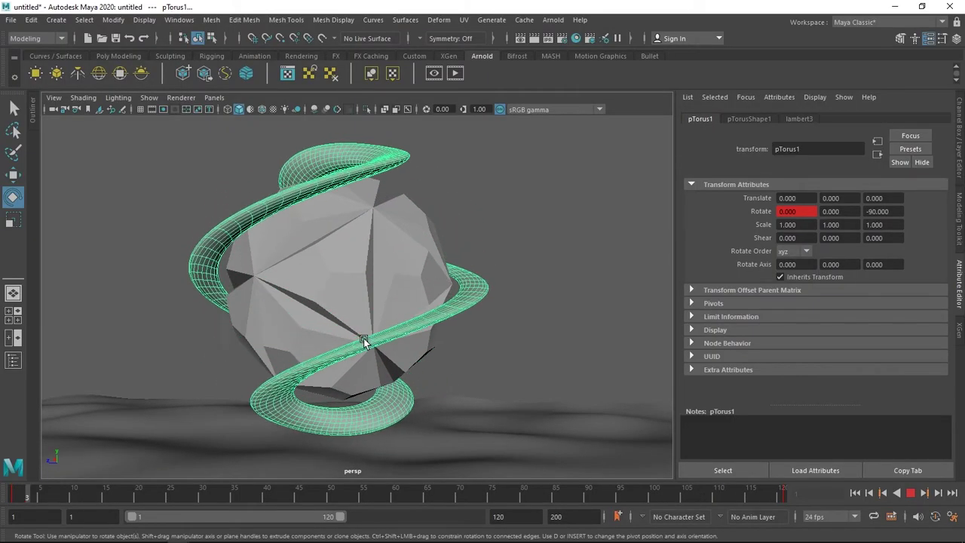
Select the crystal and key its Y rotation at 0 on frame 1
click(256, 426)
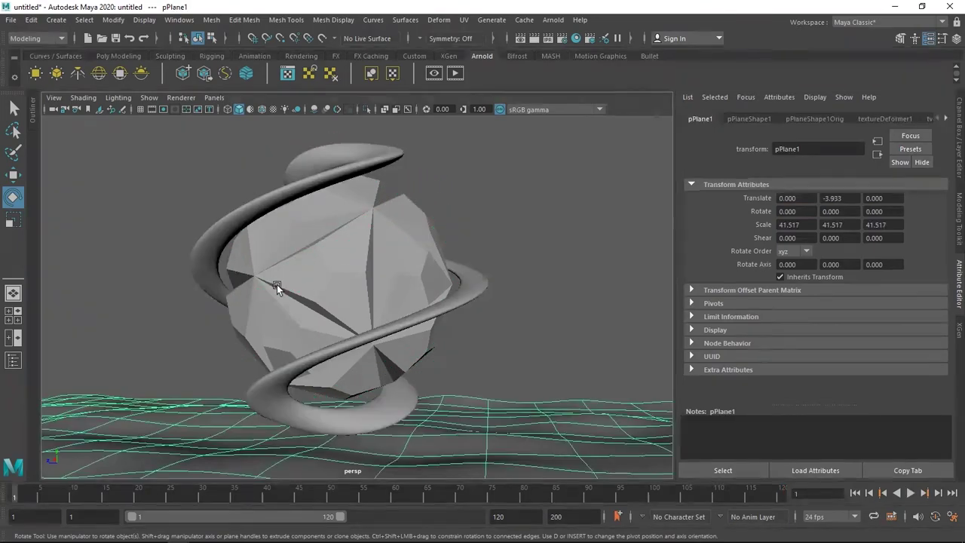
click(277, 284)
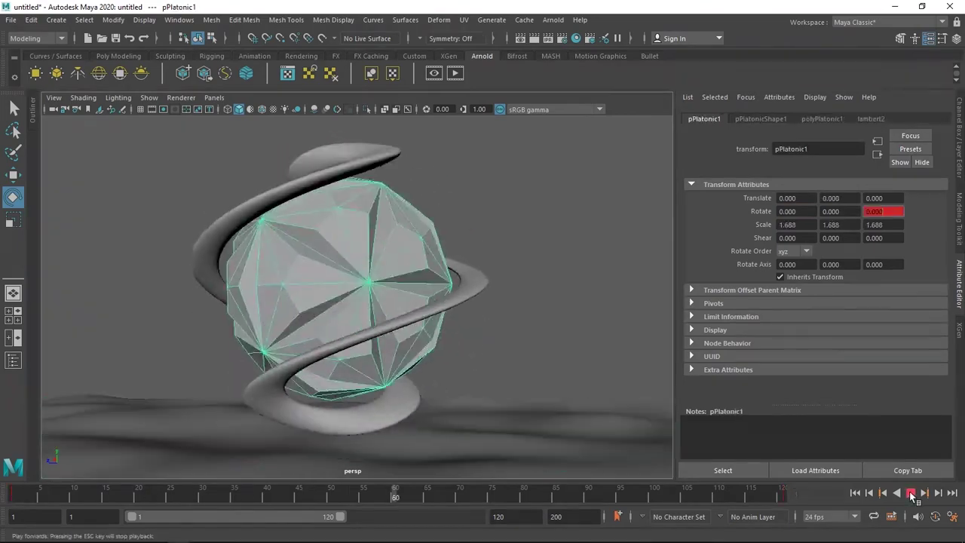
click(911, 493)
click(14, 493)
double_click(835, 211)
right_click(835, 212)
click(859, 242)
Key the crystal's Y rotation at 360 at the end of the timeline and play the animation
click(784, 494)
double_click(835, 212)
text(360)
right_click(835, 212)
click(859, 241)
click(910, 492)
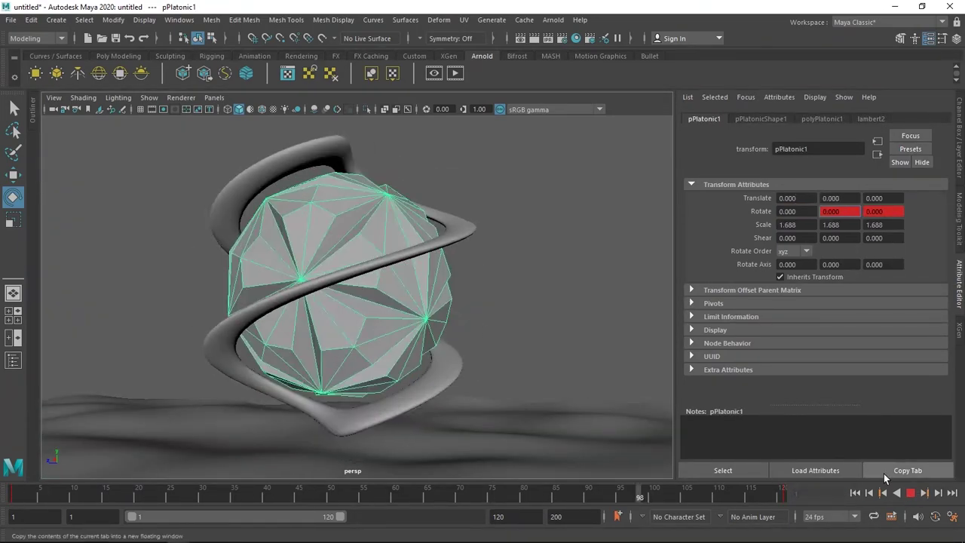
Give the crystal's rotation curve linear tangents in the Graph Editor and preview the combined animation
click(910, 493)
click(178, 20)
drag(551, 322, 490, 222)
click(319, 35)
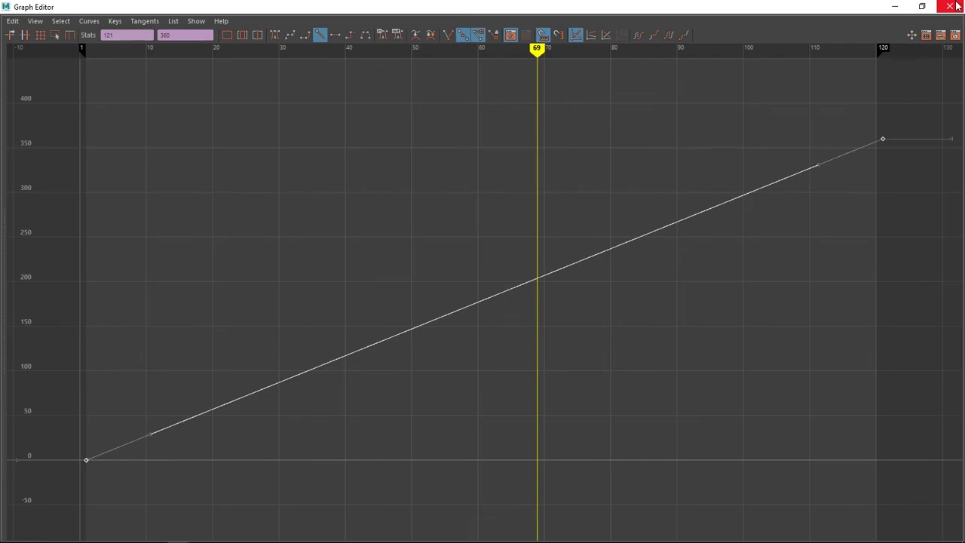
click(949, 6)
click(911, 493)
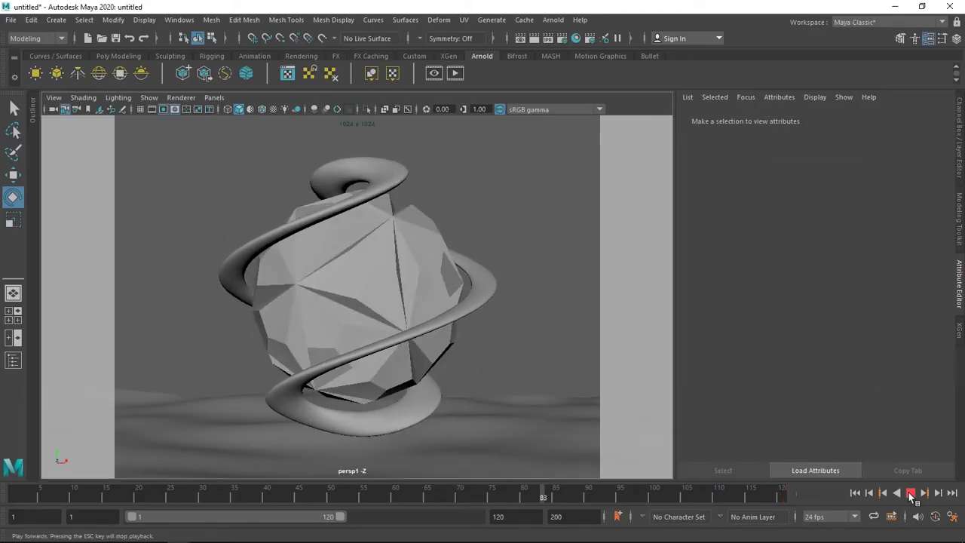
click(911, 495)
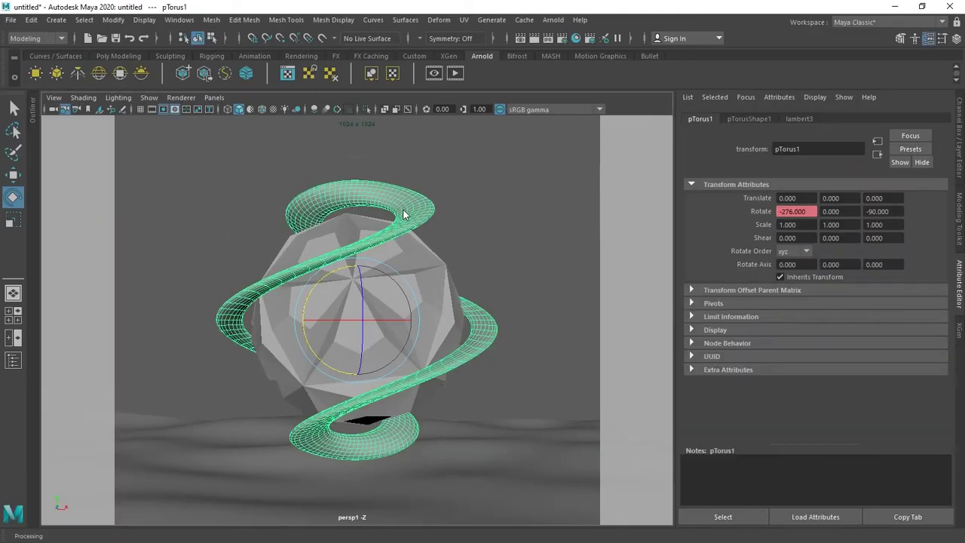
Assign a new Arnold aiStandardSurface material to the twisted torus
right_drag(402, 198, 406, 229)
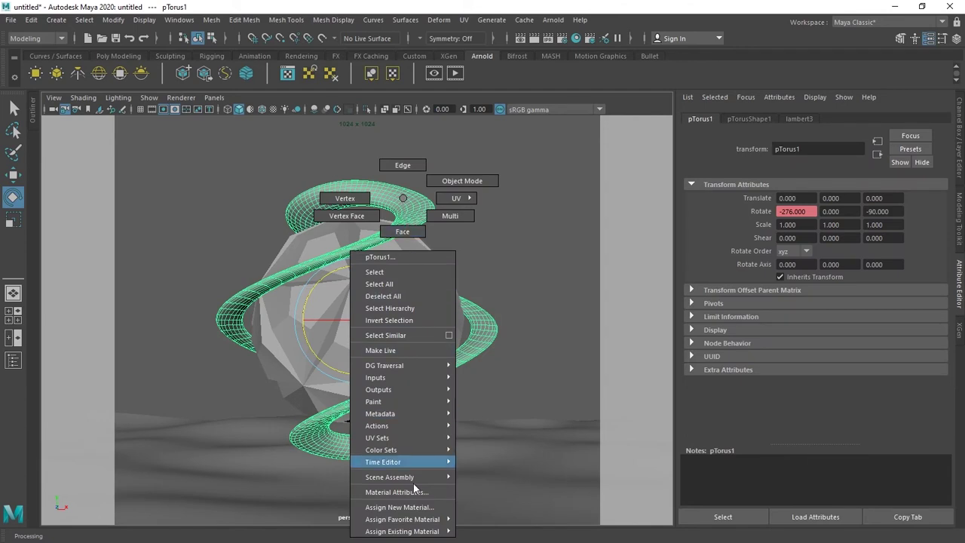
click(420, 507)
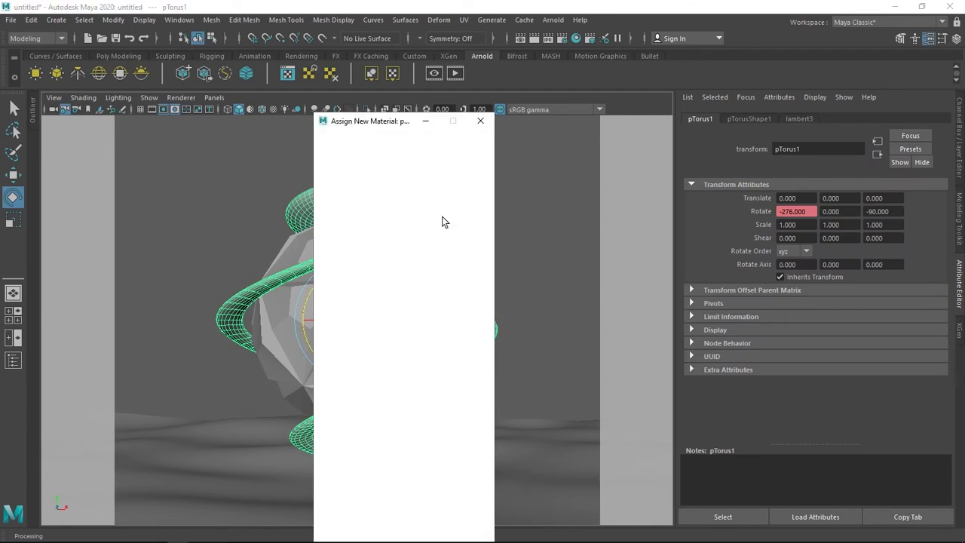
drag(403, 124, 390, 86)
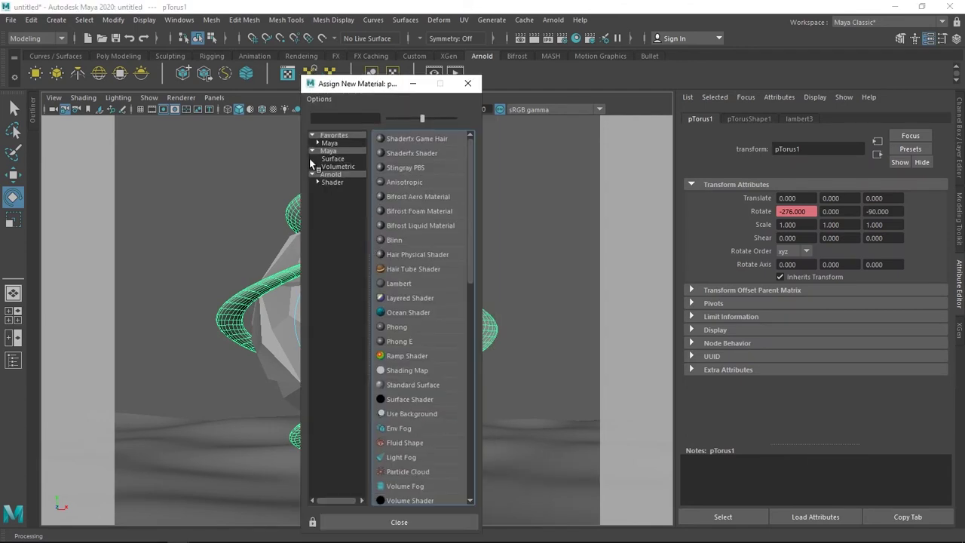
click(342, 181)
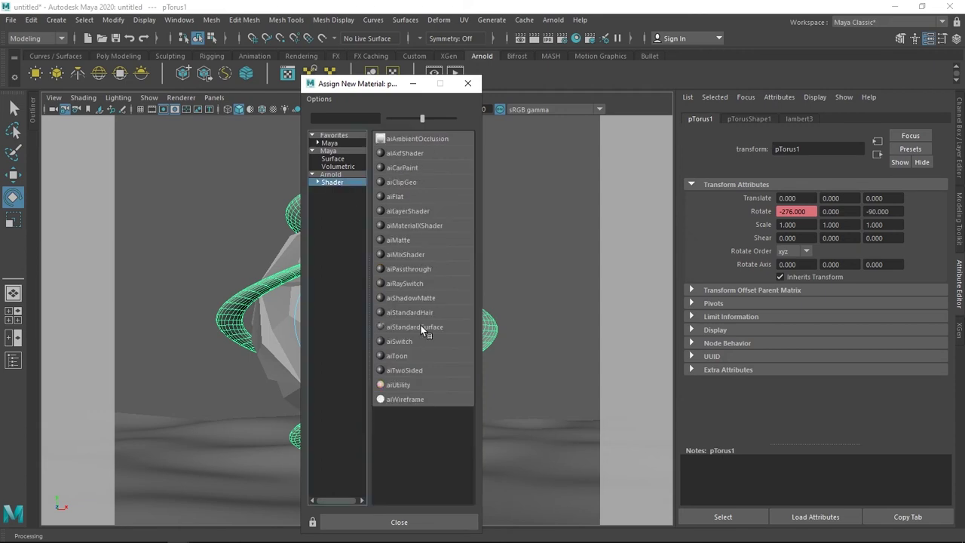
click(420, 325)
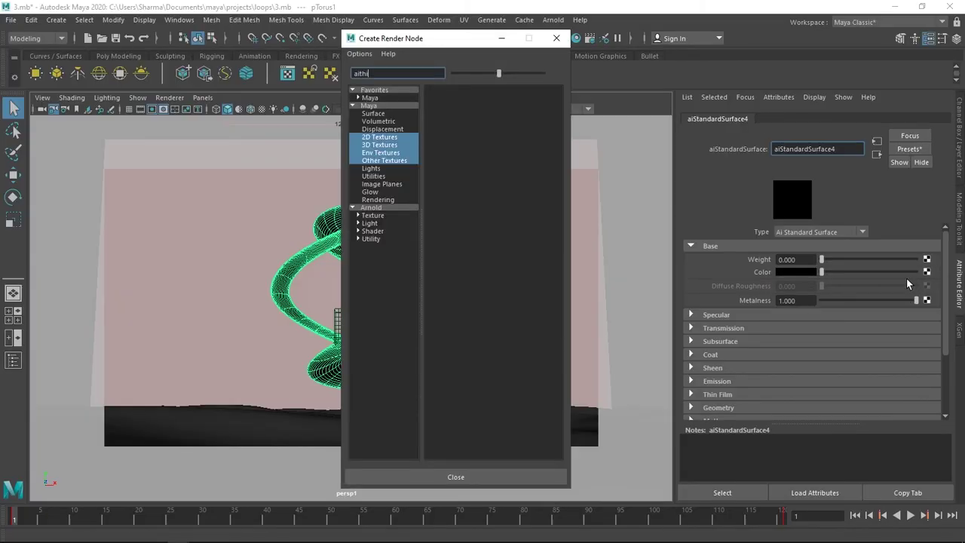
Map an aiThinFilm texture to the torus material's base color and set its Thin Film thickness to 270 and IOR to 3
click(388, 216)
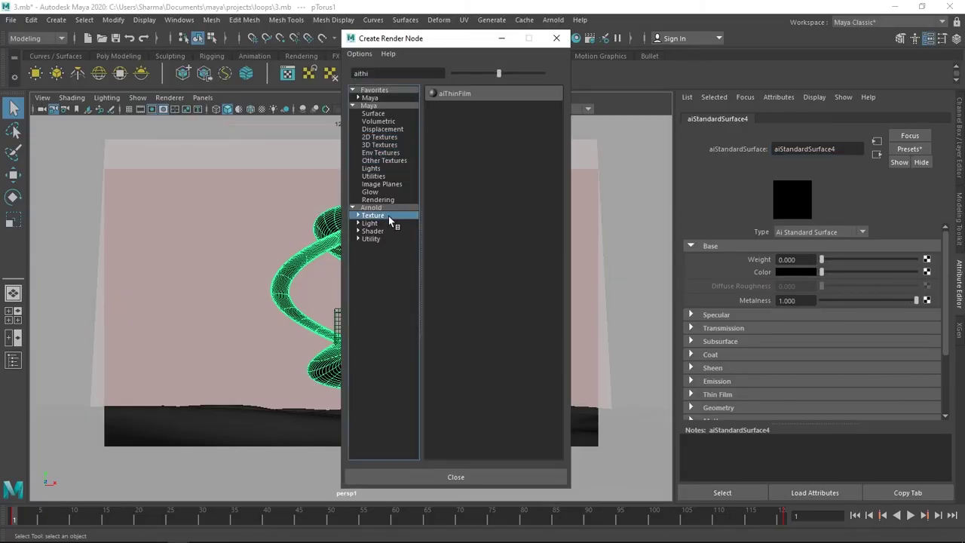
click(446, 102)
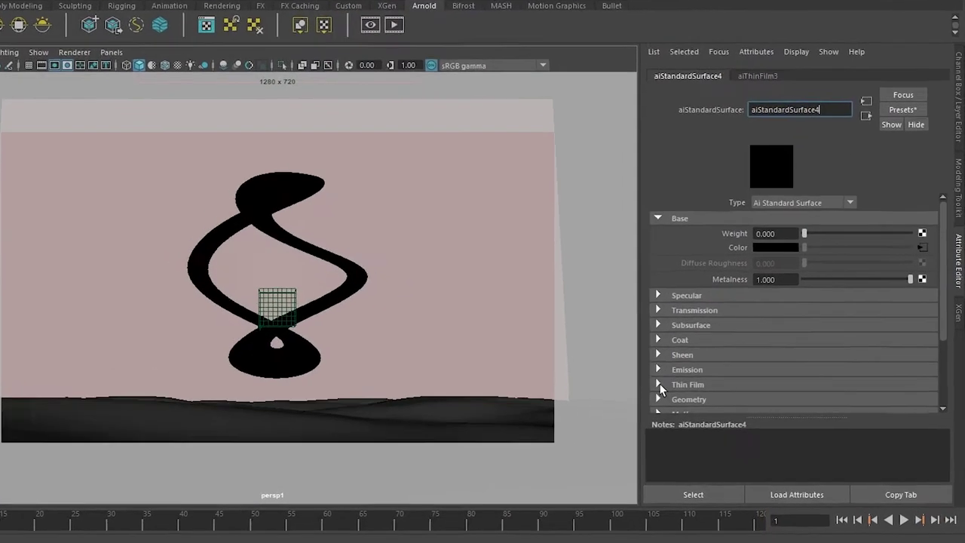
click(660, 388)
scroll(707, 319, down, 2)
click(765, 347)
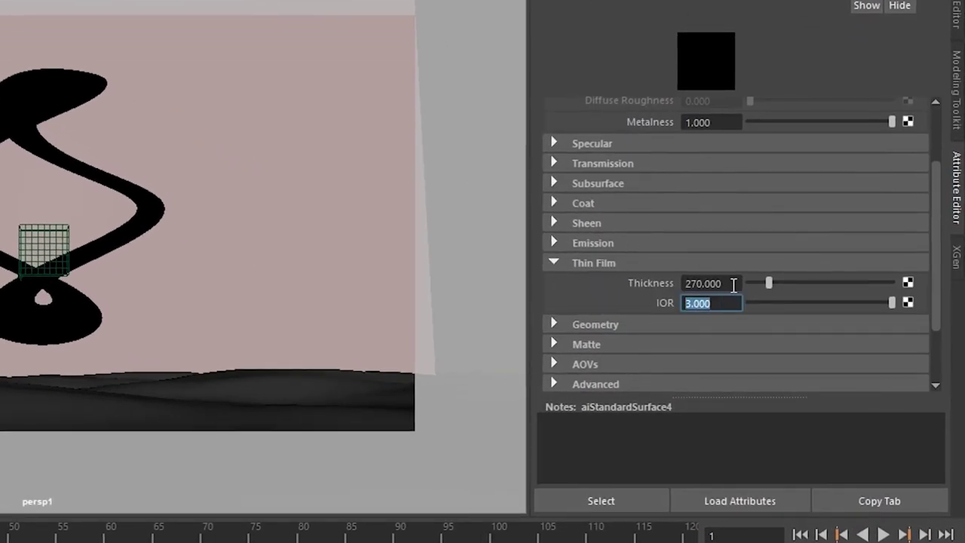
drag(733, 285, 632, 290)
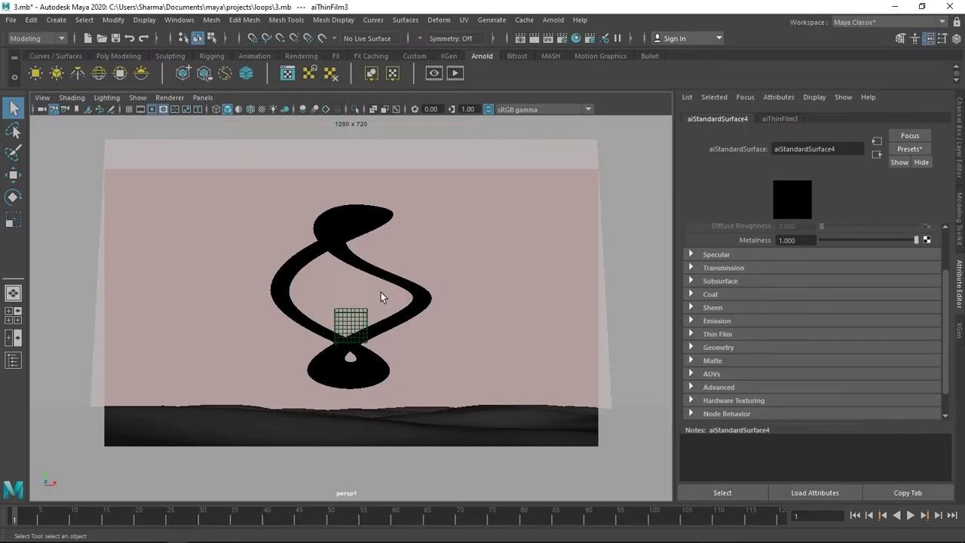
Bring up the Diamond preset options for the crystal's Arnold standard surface material
click(382, 295)
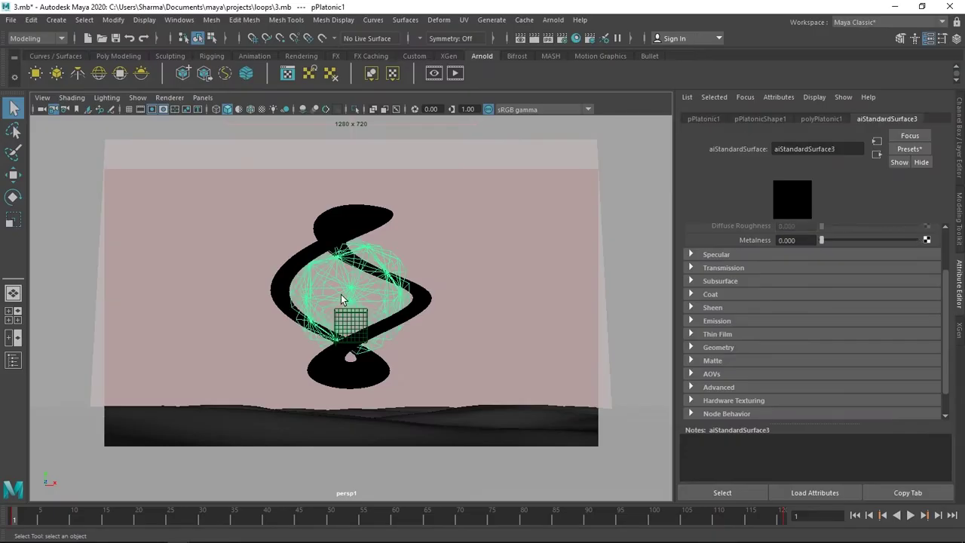
click(907, 148)
mouse_move(905, 322)
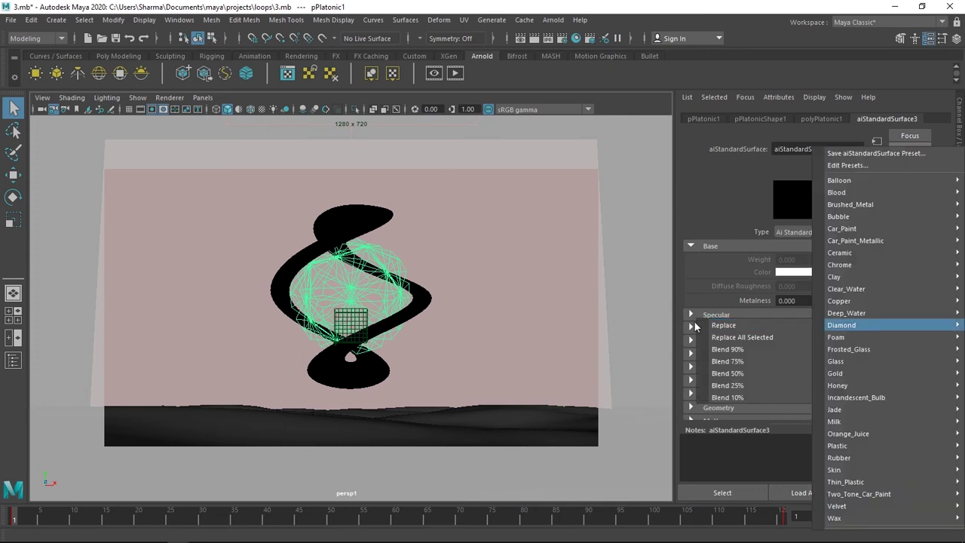
click(805, 312)
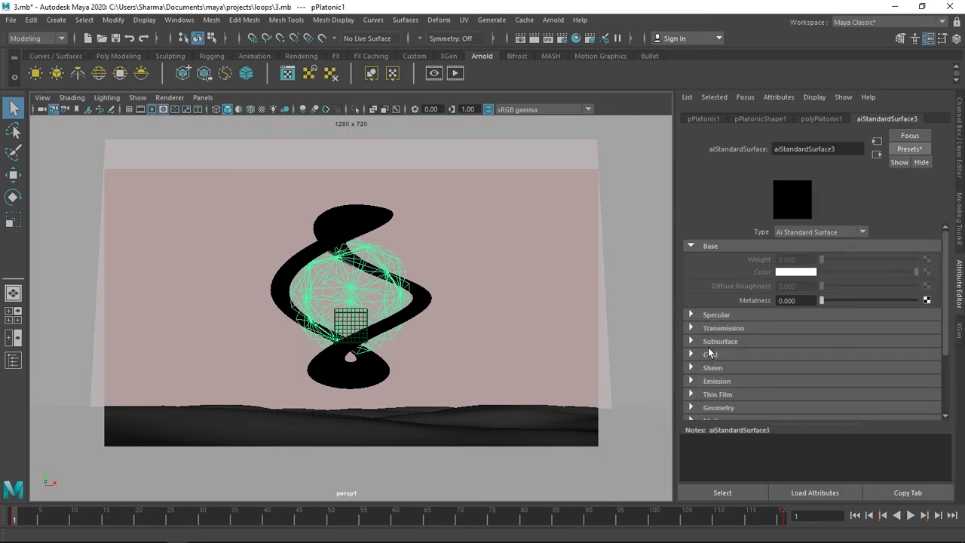
Set the specular IOR of the crystal's material to 2.42
click(691, 314)
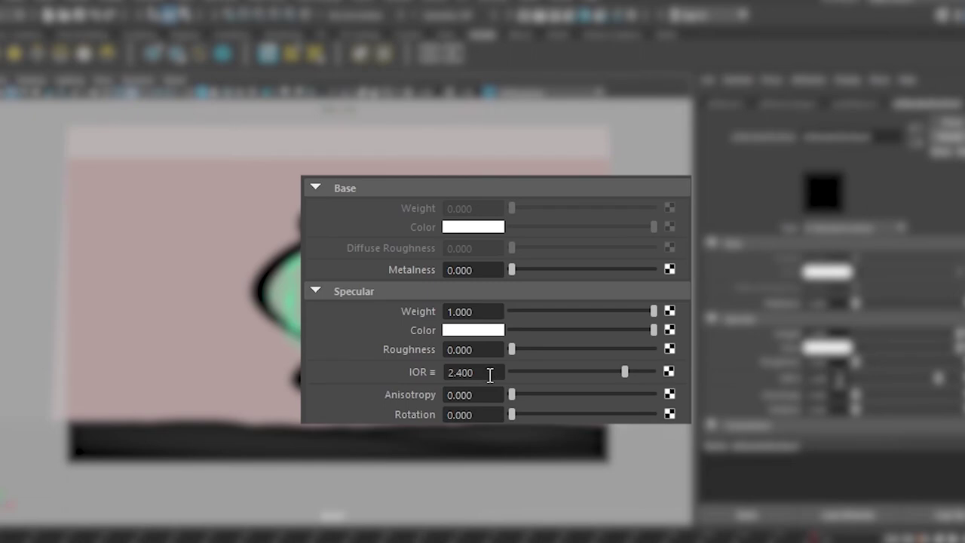
click(489, 373)
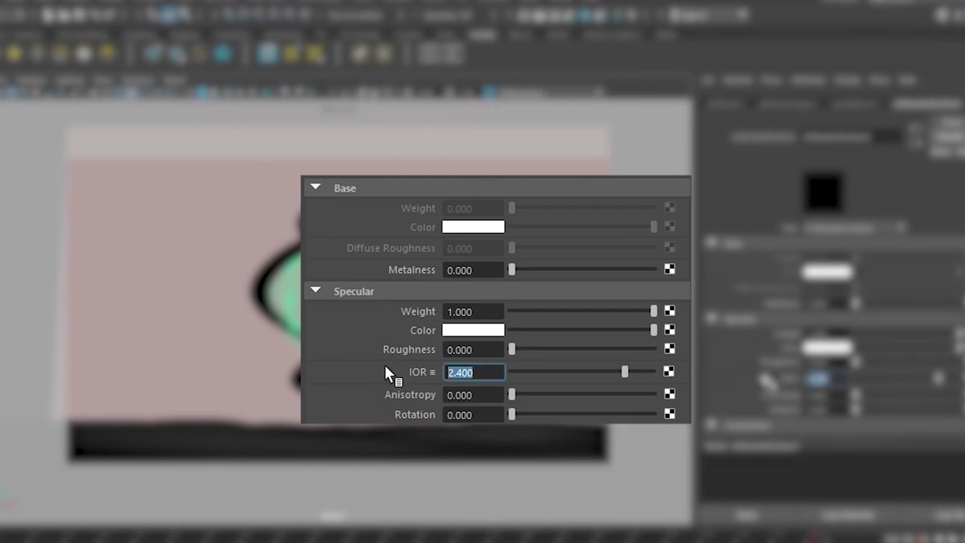
text(2.42)
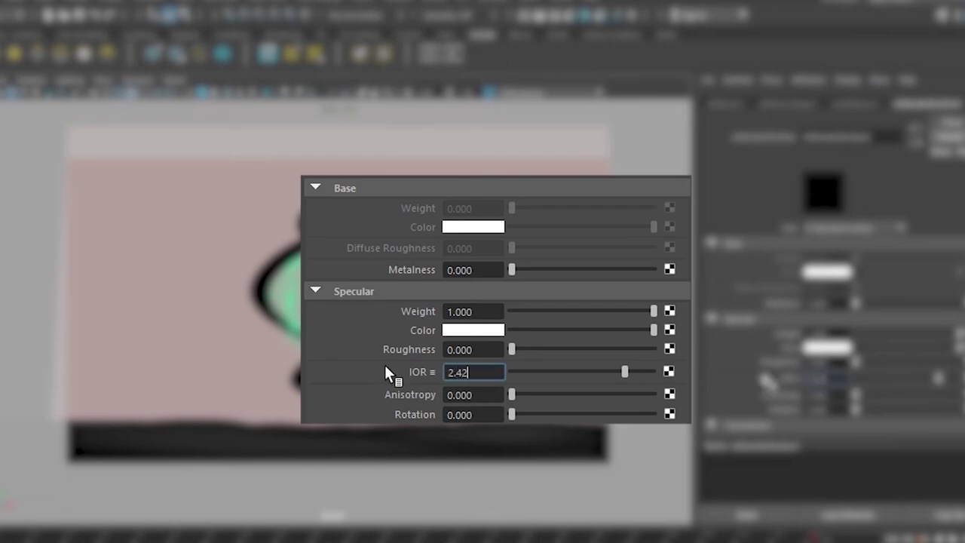
key(Return)
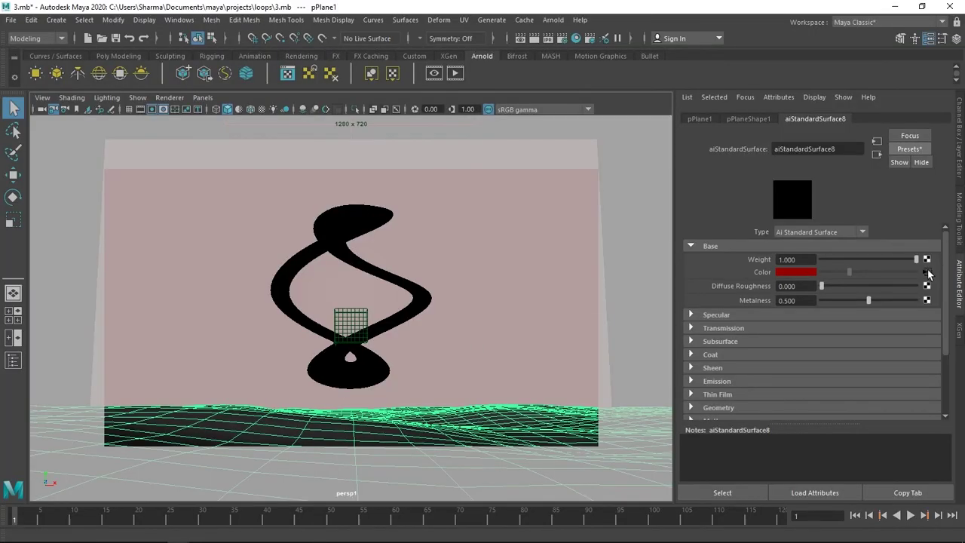
Map a Marble texture to the base color of the rippled ground's Arnold material
right_click(770, 274)
click(799, 280)
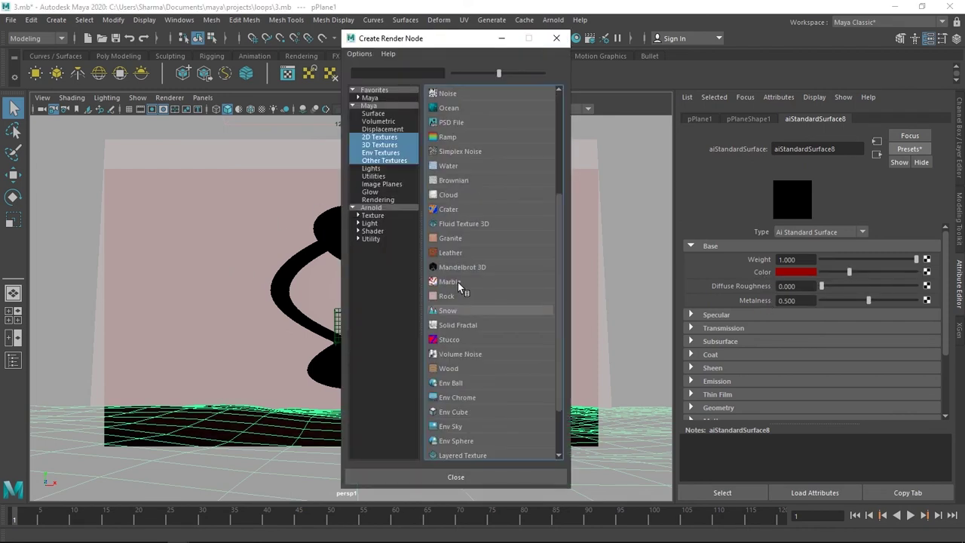
click(457, 282)
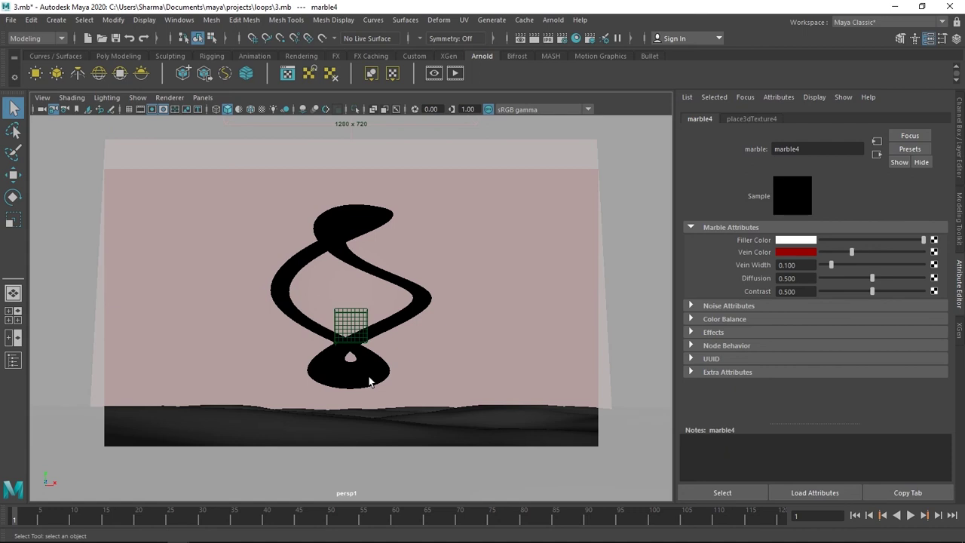
Switch the viewport to the persp camera and select the Arnold sky dome light
click(152, 351)
click(43, 109)
click(66, 143)
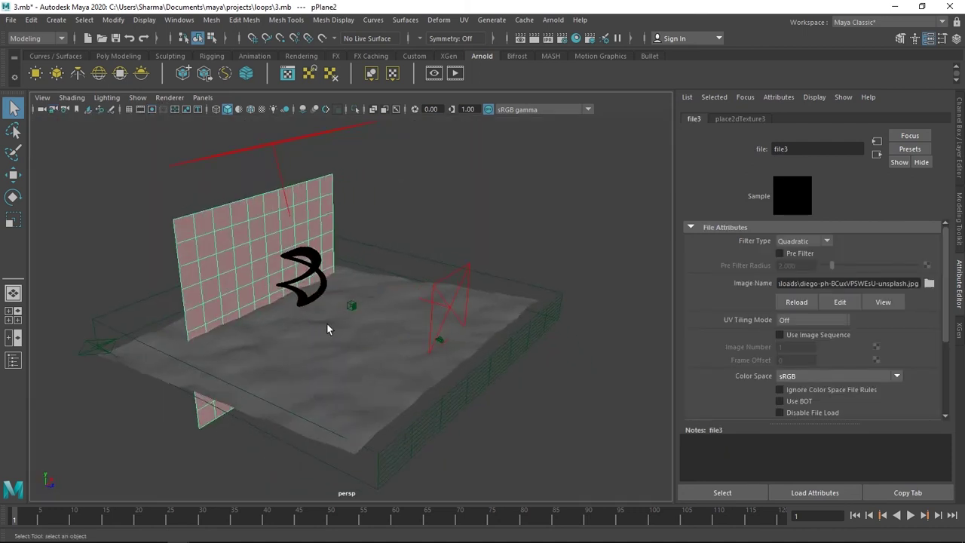
click(155, 207)
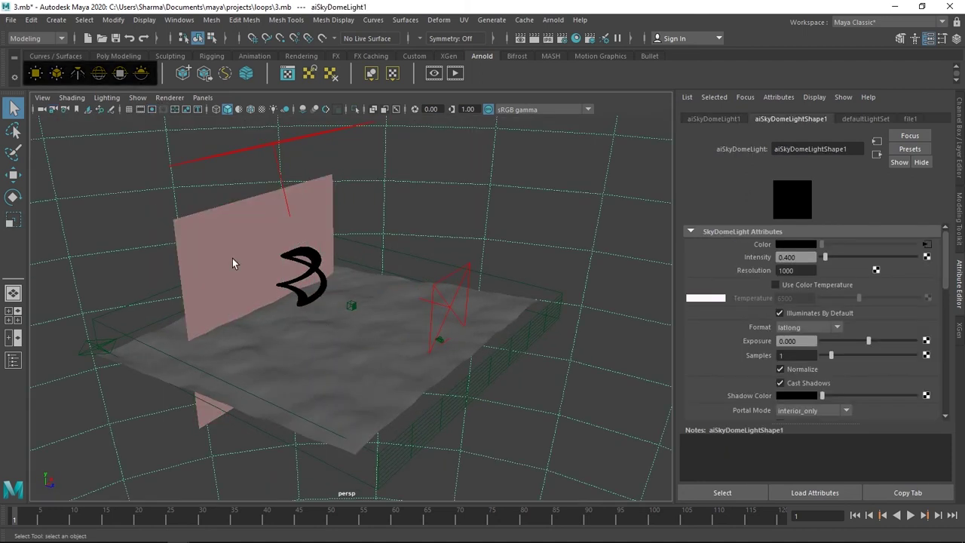
Connect a new File texture to the sky dome light's intensity and open its image browser without choosing an image
click(923, 245)
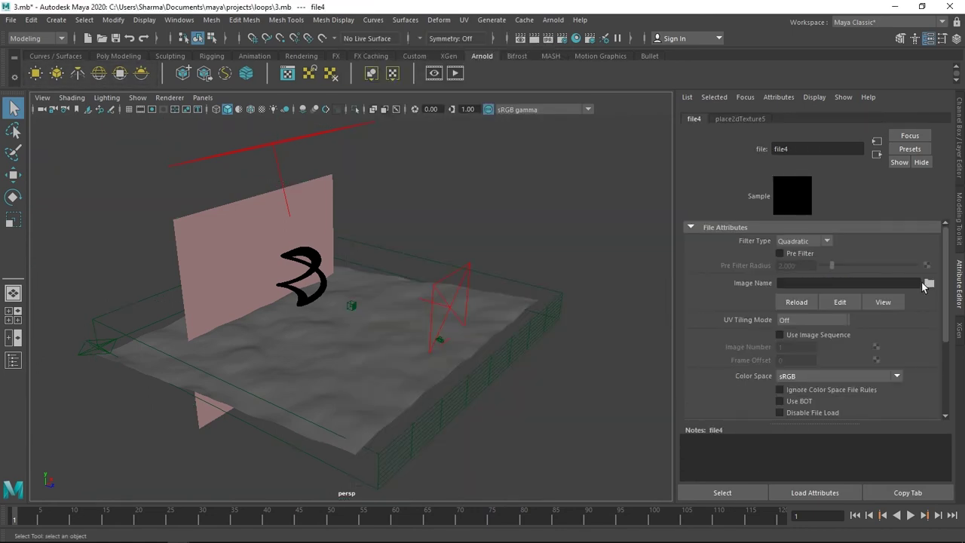
click(929, 284)
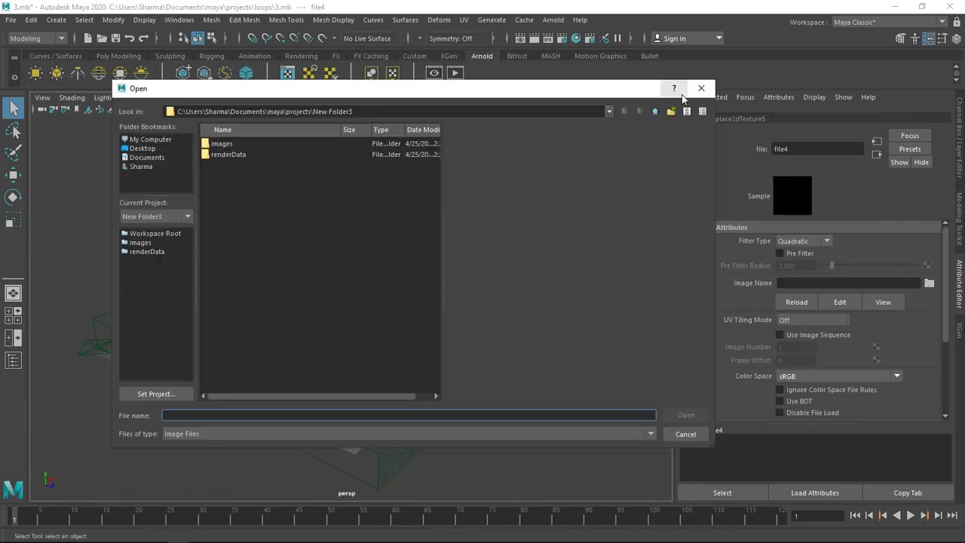
click(704, 86)
click(876, 154)
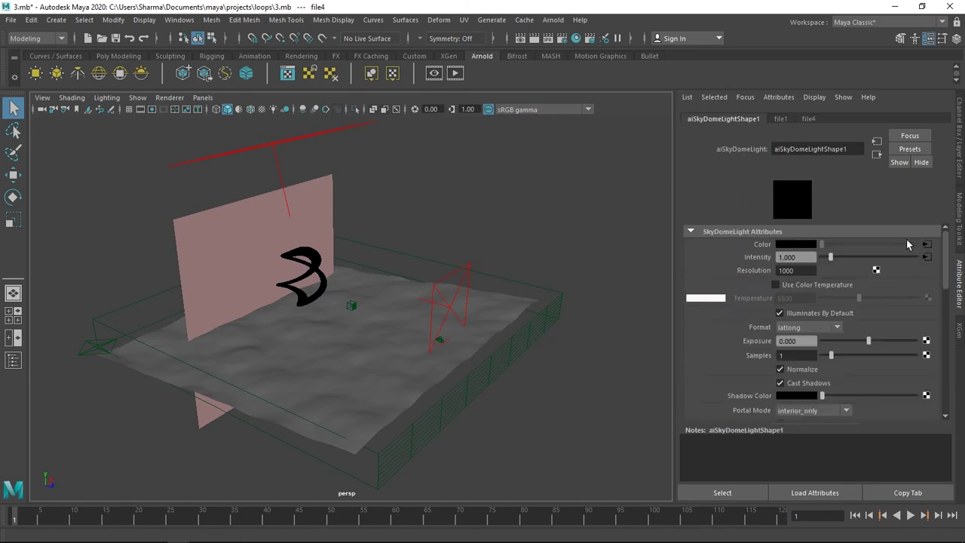
Inspect the exposure setting of the upright area light and select the overhead area light
click(435, 305)
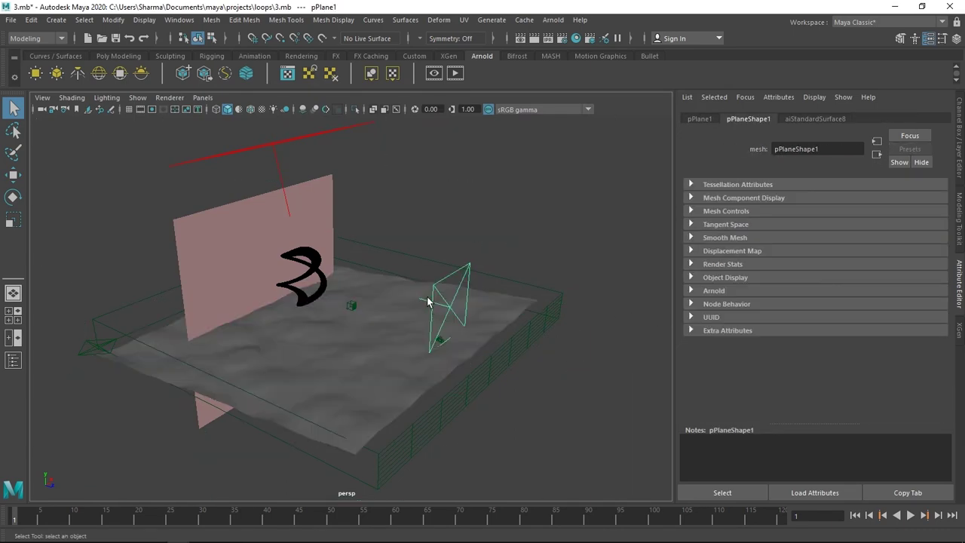
click(802, 271)
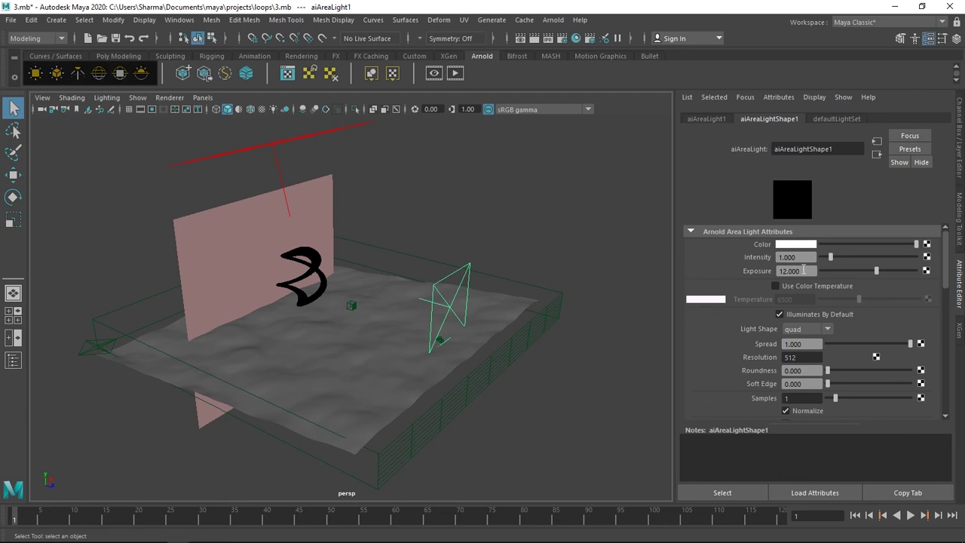
double_click(788, 271)
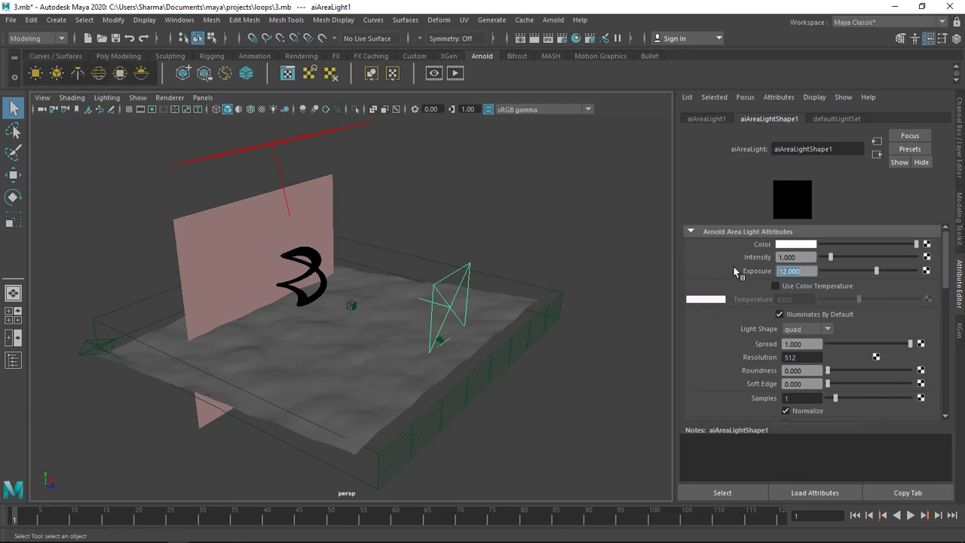
click(293, 139)
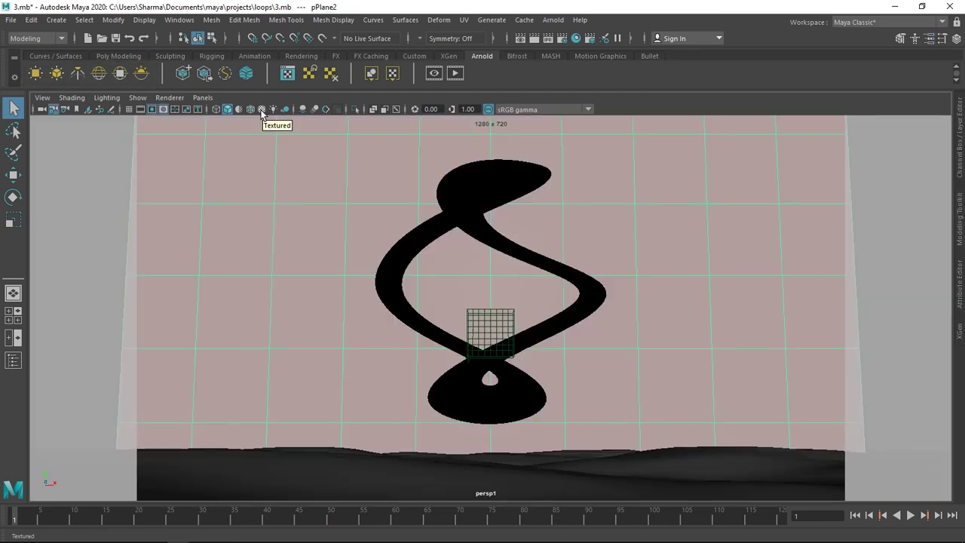
Enable textured display in the viewport and inspect the backdrop material's base color map and emission settings
click(262, 110)
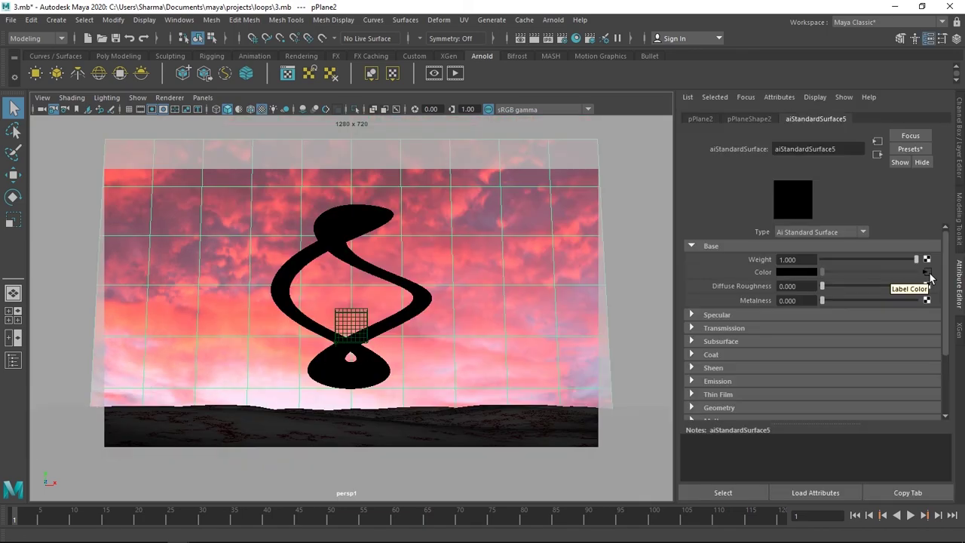
click(928, 272)
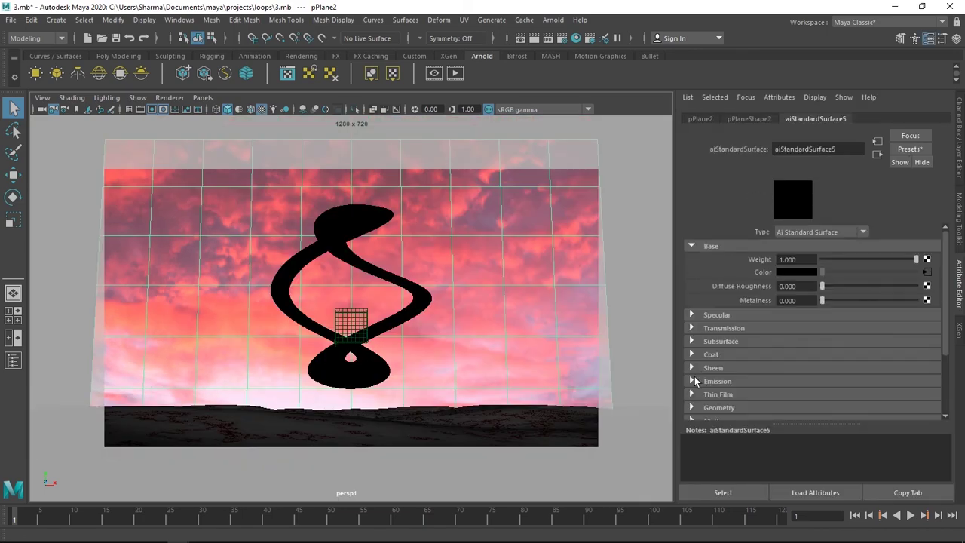
click(691, 381)
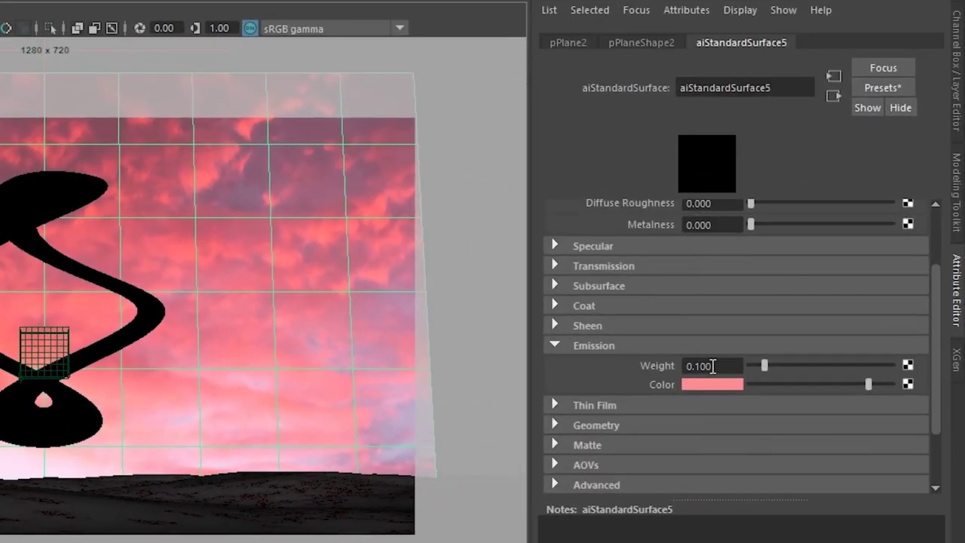
drag(713, 366, 694, 379)
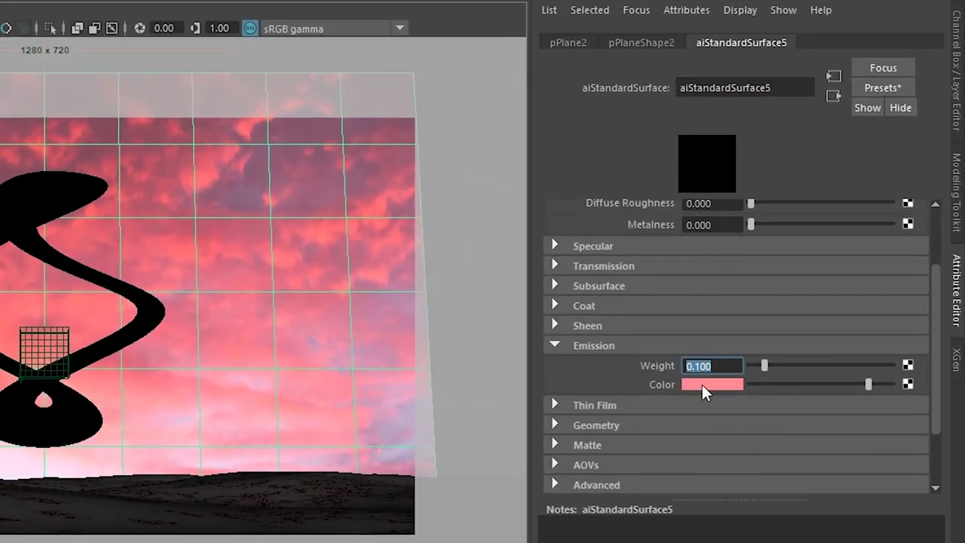
click(702, 385)
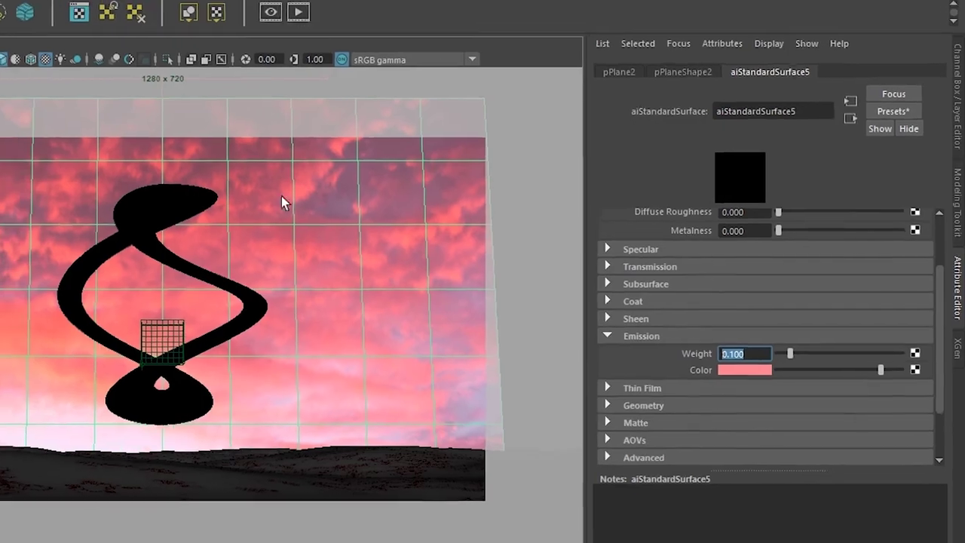